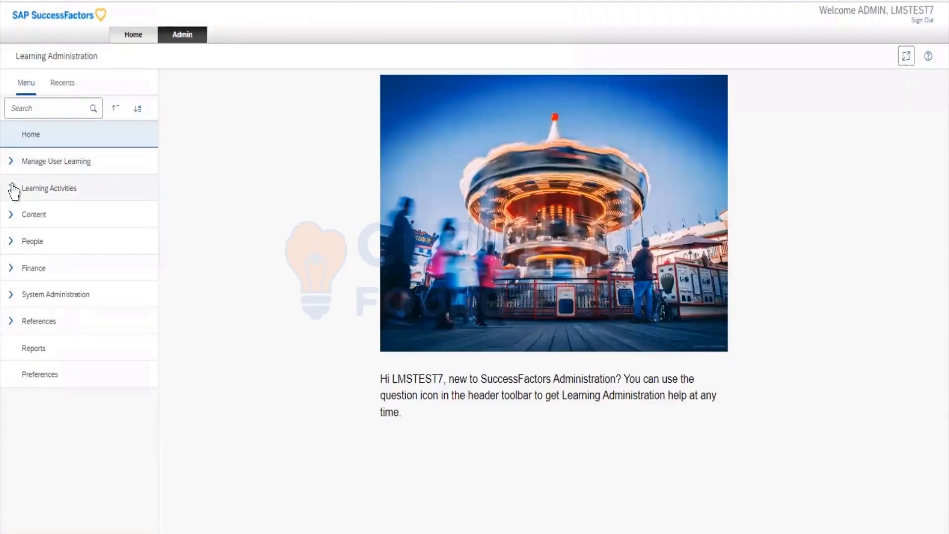
- Search all curricula, open the curriculum "Preparing for an Overseas Assignment" and review its curriculum details
{"action": "left_click", "coordinate": [12, 189]}
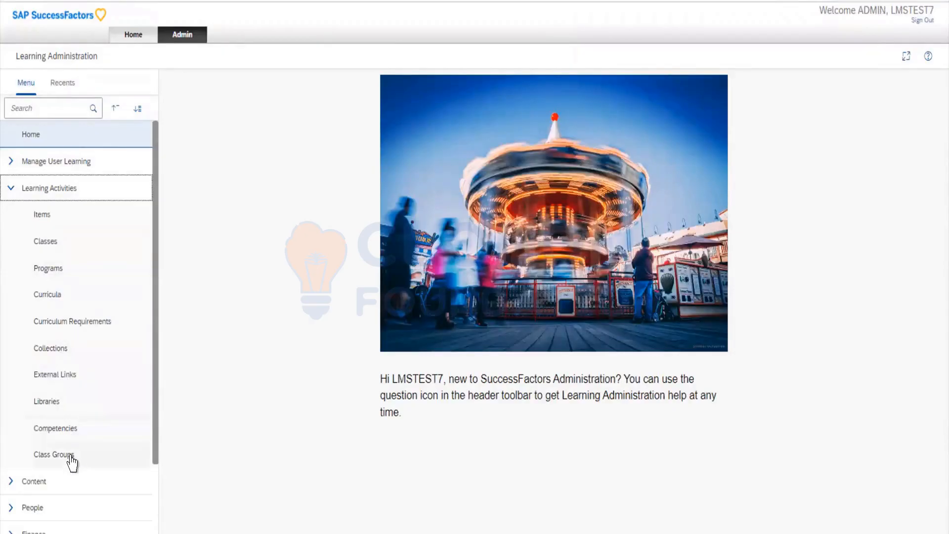
{"action": "left_click", "coordinate": [68, 302]}
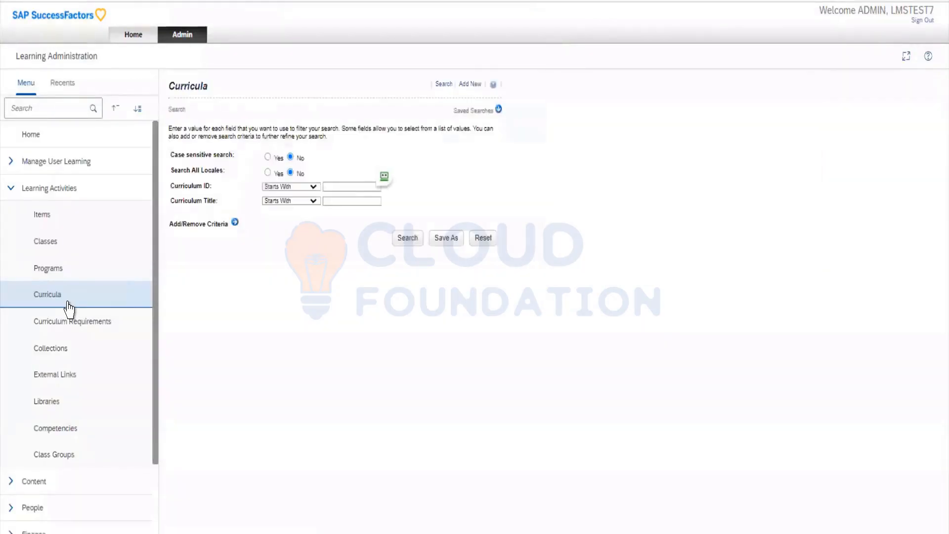
{"action": "left_click", "coordinate": [410, 239]}
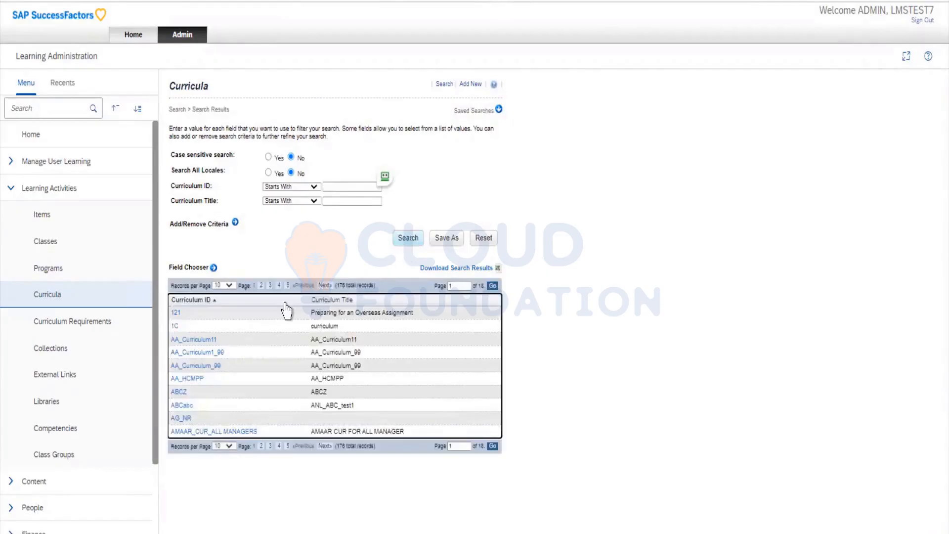
{"action": "left_click", "coordinate": [176, 314]}
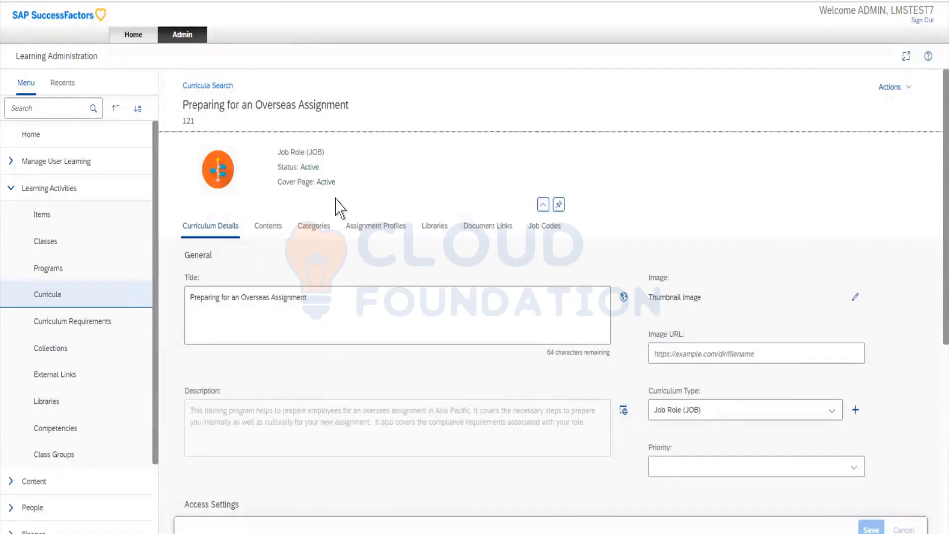
{"action": "scroll", "coordinate": [336, 208], "scroll_direction": "down", "scroll_amount": 5}
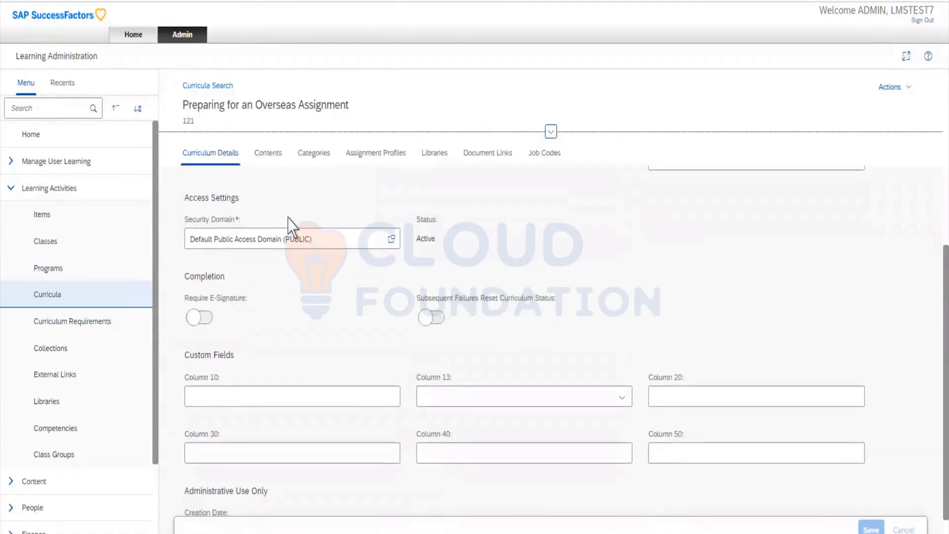
{"action": "scroll", "coordinate": [290, 224], "scroll_direction": "up", "scroll_amount": 5}
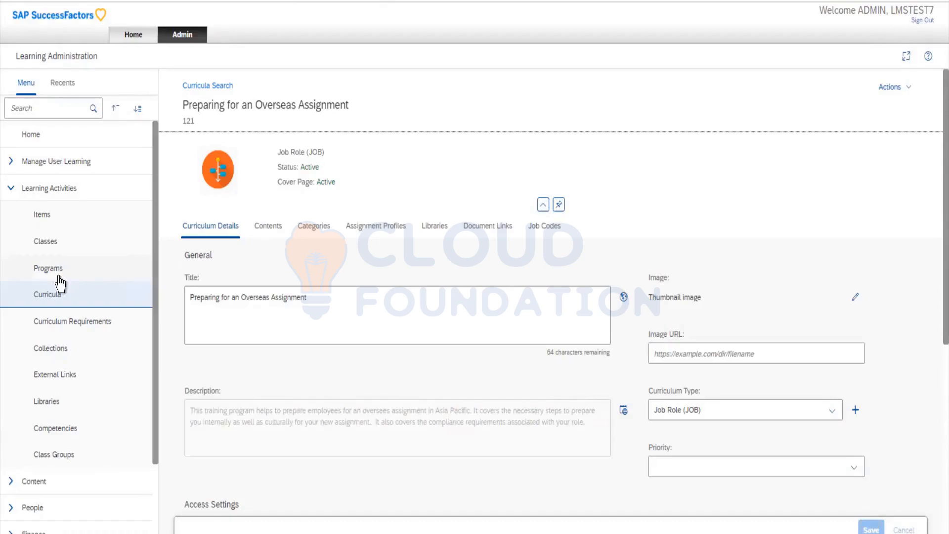
- View the curriculum's assignment profiles and list the profiles available to add, without adding any
{"action": "left_click", "coordinate": [364, 227]}
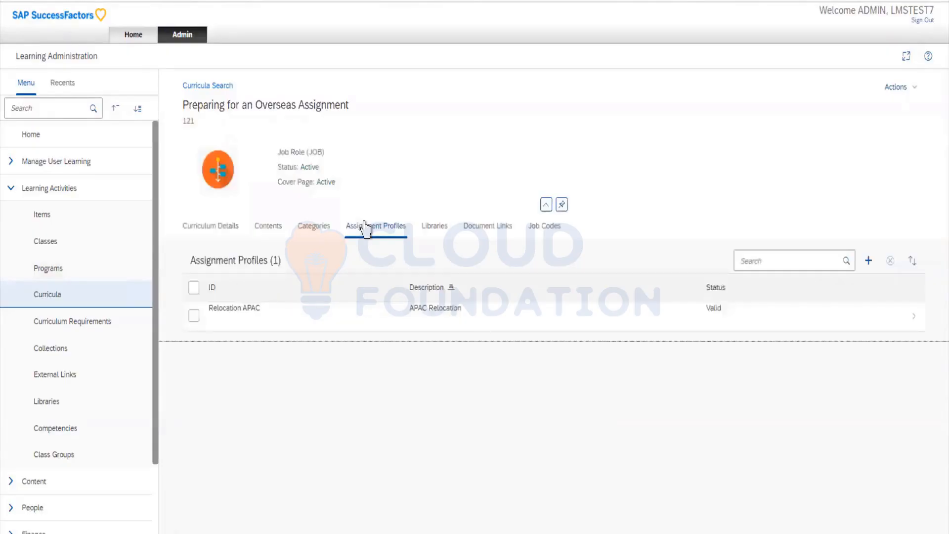
{"action": "left_click", "coordinate": [868, 260]}
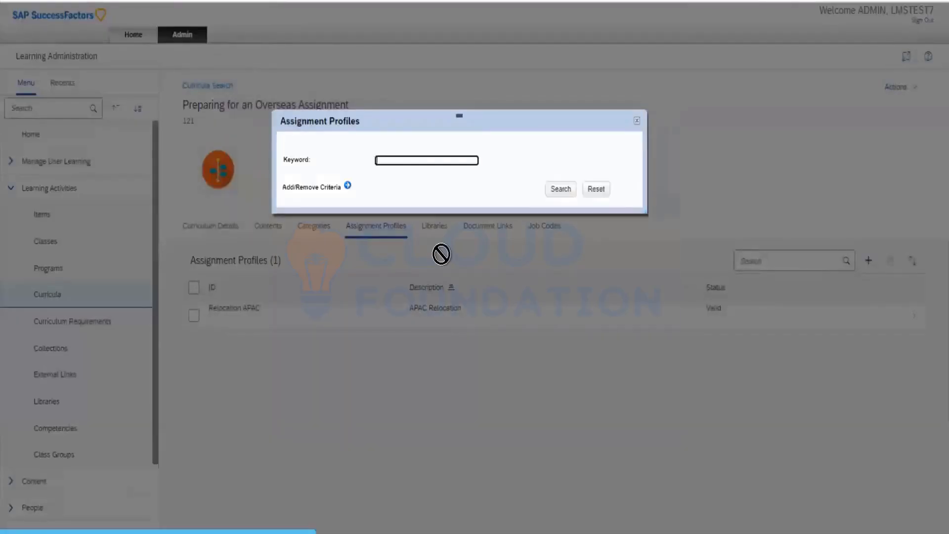
{"action": "left_click", "coordinate": [562, 192]}
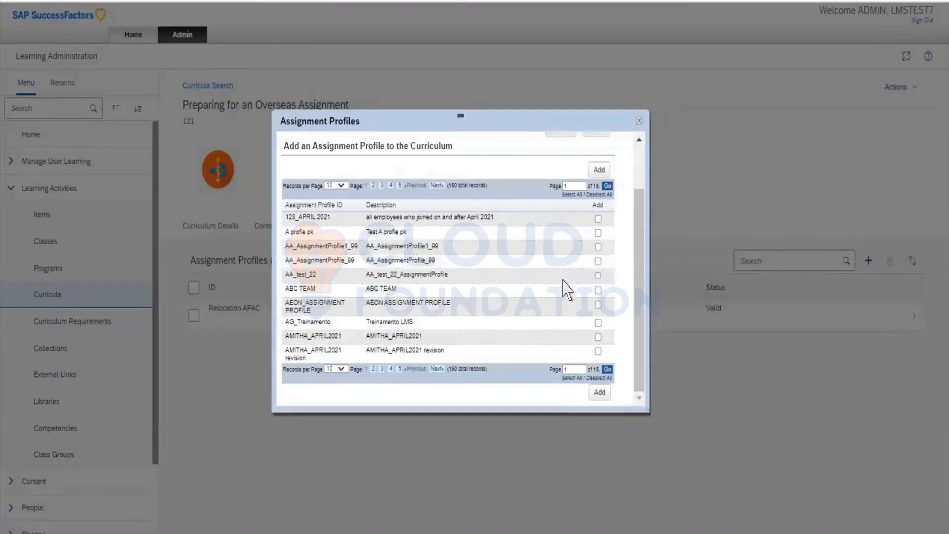
{"action": "left_click", "coordinate": [639, 121]}
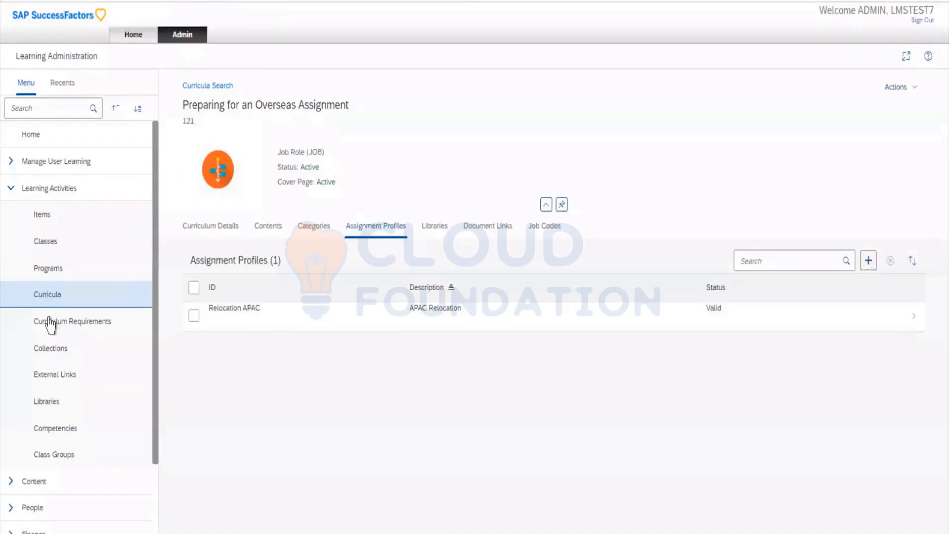
- Search all programs and open the Time Management Blended Learning Program
{"action": "left_click", "coordinate": [51, 268]}
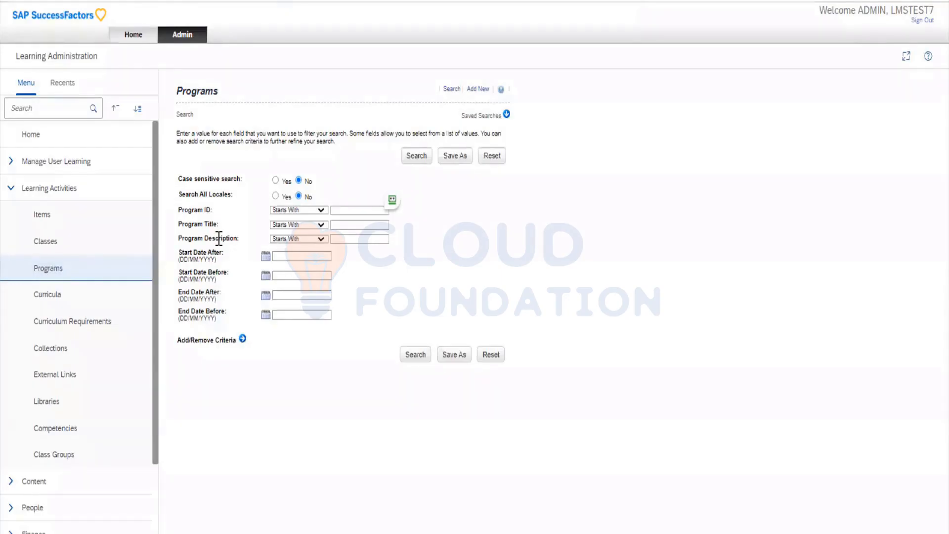
{"action": "left_click", "coordinate": [410, 357]}
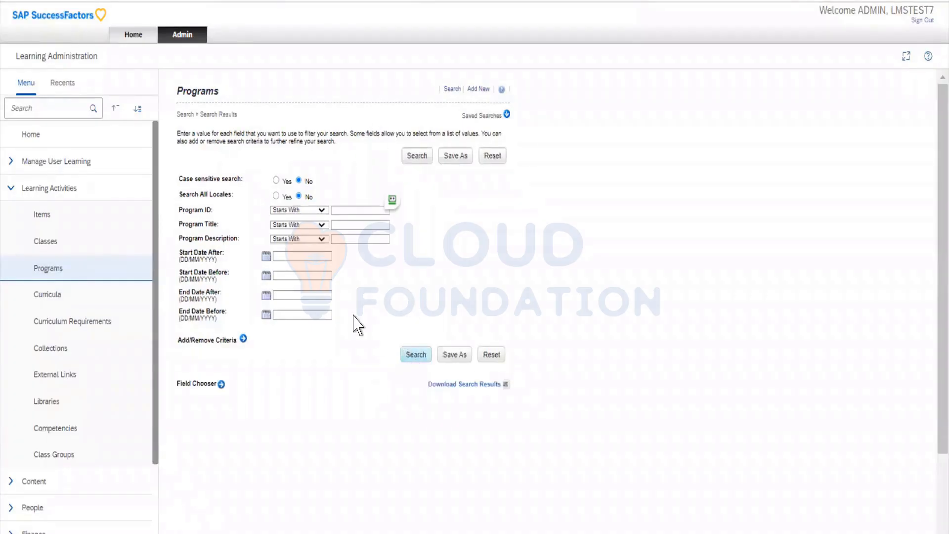
{"action": "scroll", "coordinate": [302, 291], "scroll_direction": "down", "scroll_amount": 2}
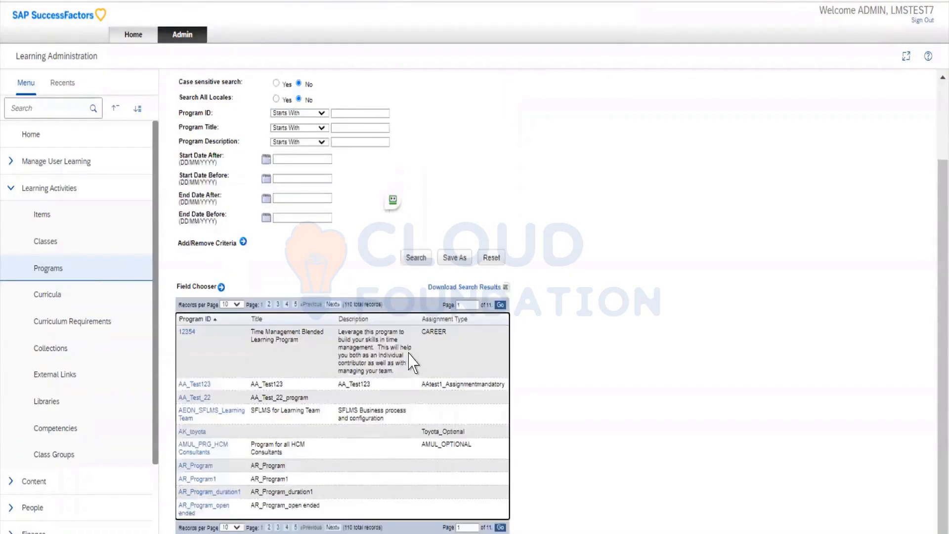
{"action": "left_click", "coordinate": [188, 332]}
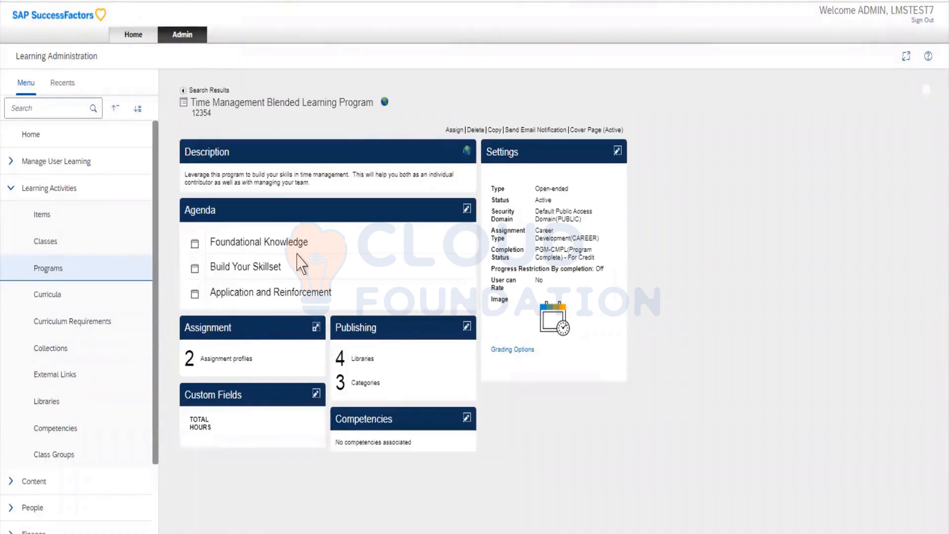
- Try assigning the program to all users of an unfiltered user search, and close the assignment without adding them
{"action": "left_click", "coordinate": [453, 131]}
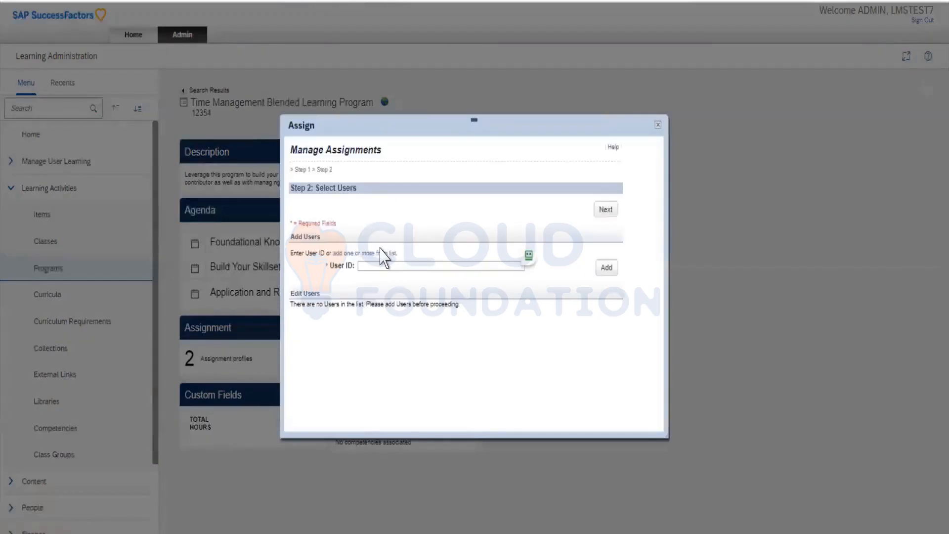
{"action": "left_click", "coordinate": [529, 254]}
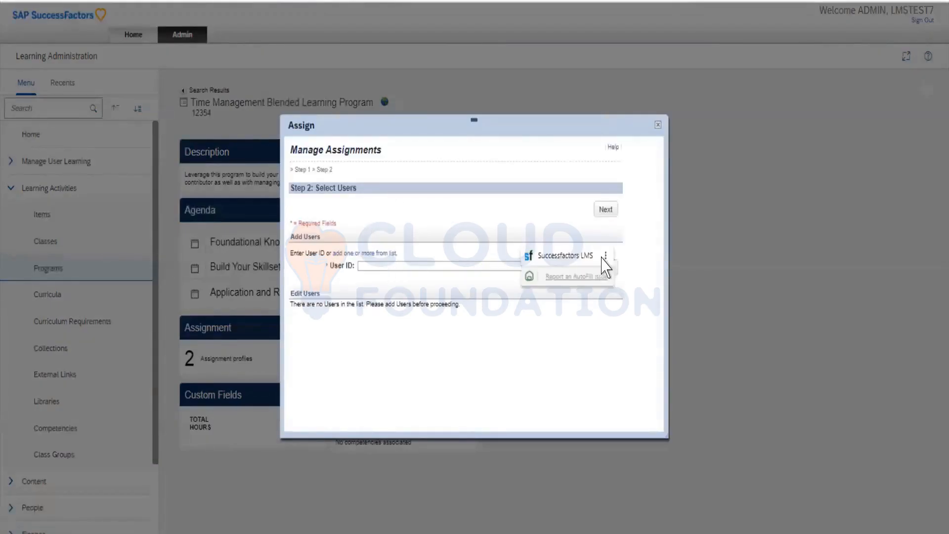
{"action": "left_click", "coordinate": [387, 255]}
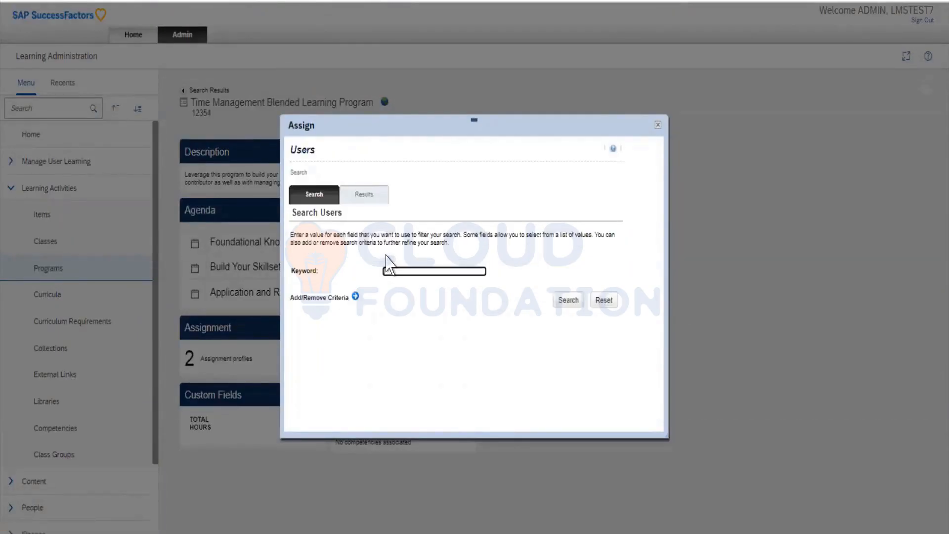
{"action": "left_click", "coordinate": [566, 300]}
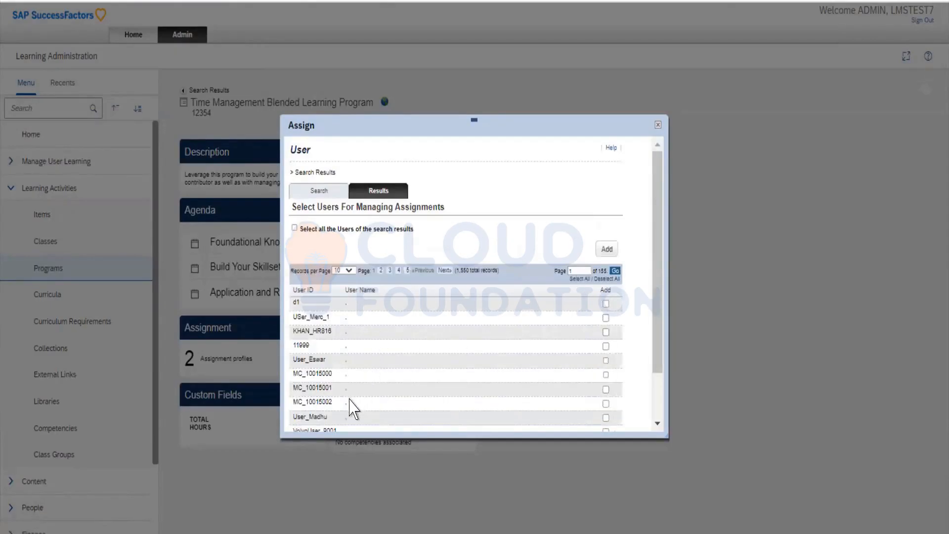
{"action": "left_click", "coordinate": [585, 279]}
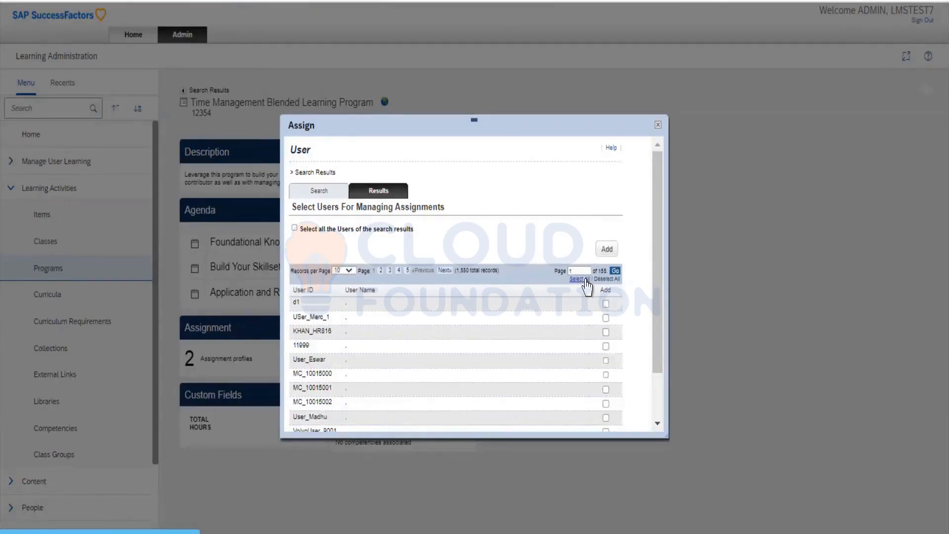
{"action": "left_click", "coordinate": [294, 228]}
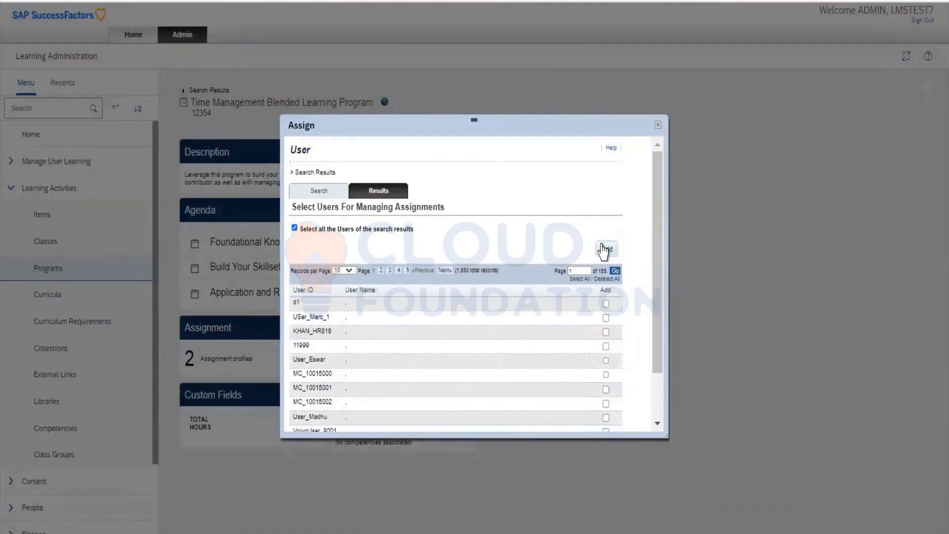
{"action": "left_click", "coordinate": [659, 124]}
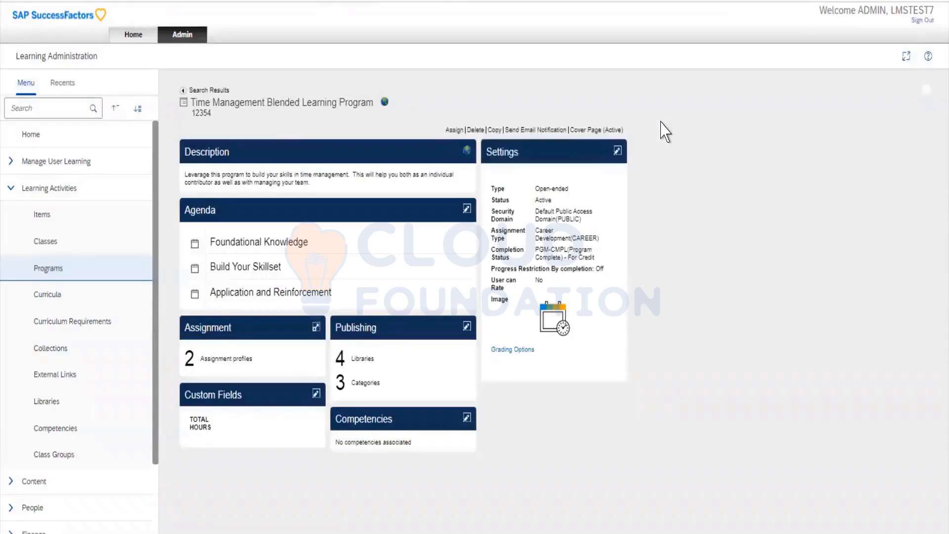
- View the program's email notification settings for refining the population by program status, and close them without sending
{"action": "left_click", "coordinate": [507, 352]}
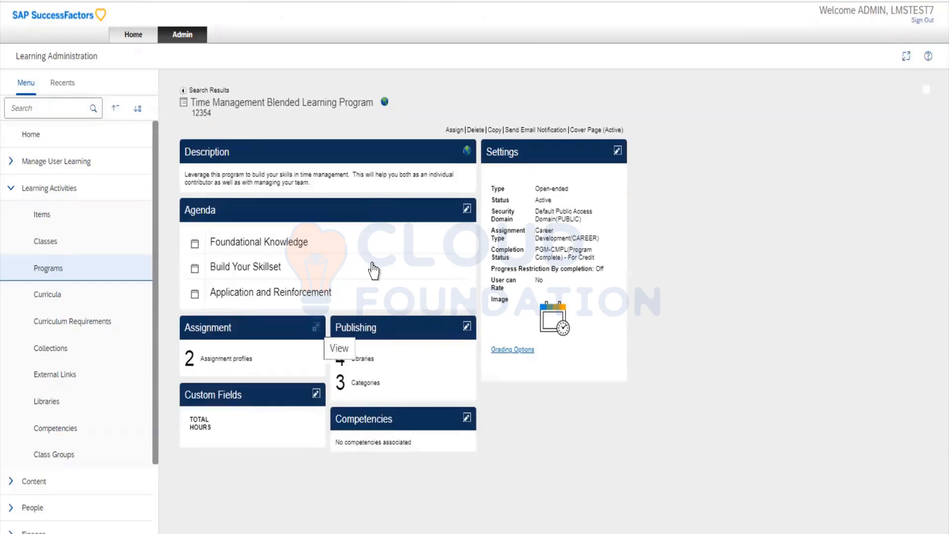
{"action": "left_click", "coordinate": [512, 130]}
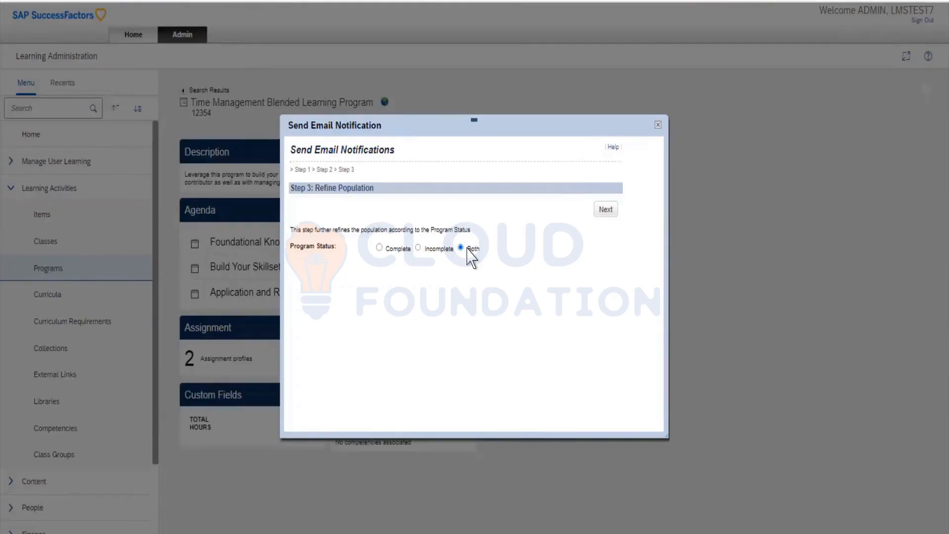
{"action": "left_click", "coordinate": [657, 125]}
{"action": "left_click", "coordinate": [658, 128]}
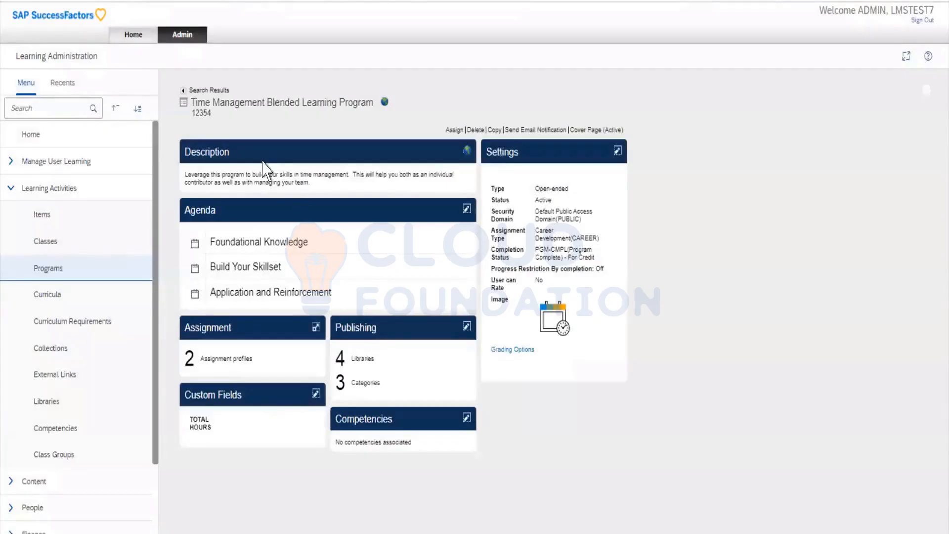
- Start a new program and enter a test program ID
{"action": "left_click", "coordinate": [65, 270]}
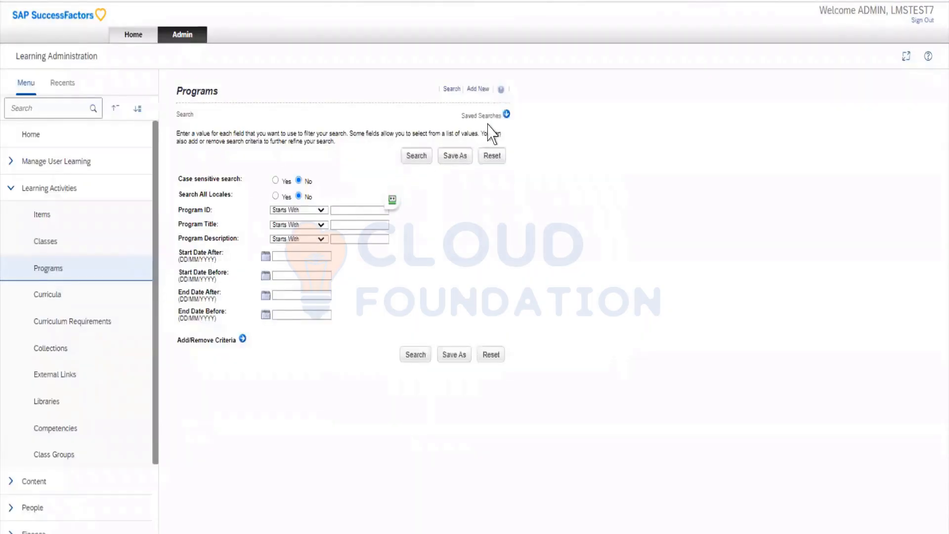
{"action": "left_click", "coordinate": [477, 89]}
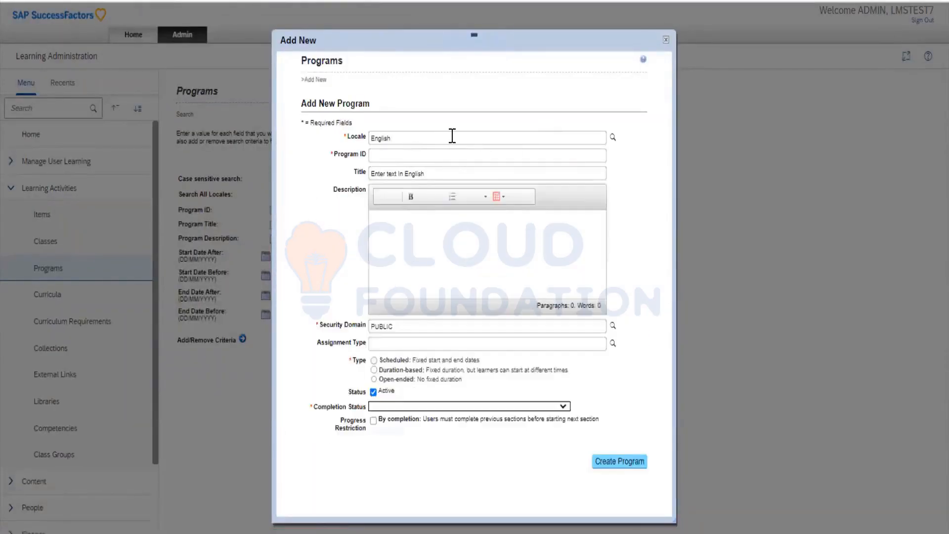
{"action": "left_click", "coordinate": [416, 156]}
{"action": "type", "text": "J"}
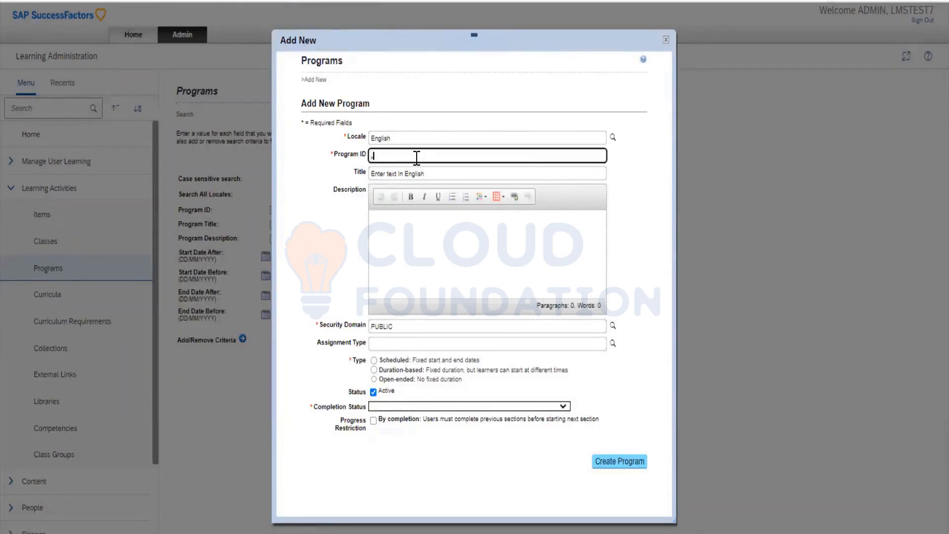
{"action": "type", "text": "anice_Test"}
- Set the new program's title to "First Week program for new hires" and its description to "test"
{"action": "left_click", "coordinate": [409, 171]}
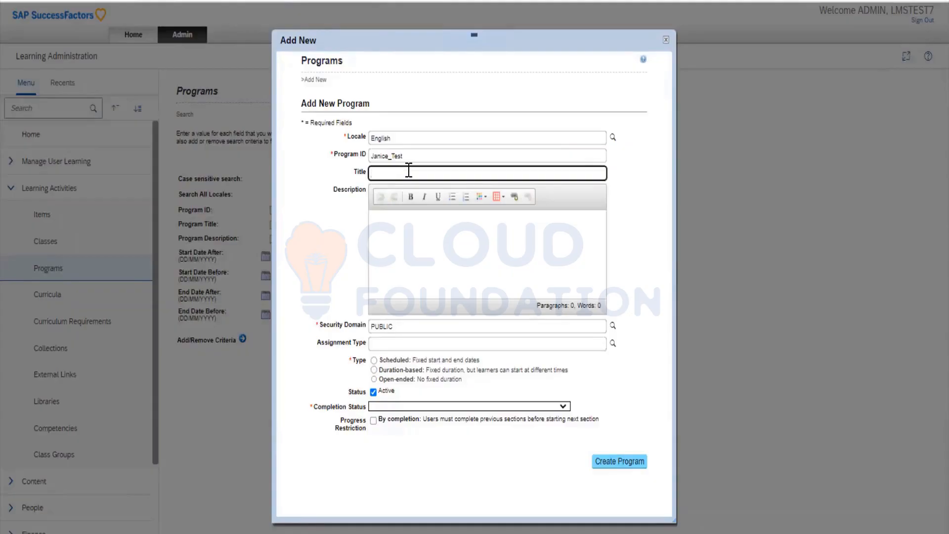
{"action": "type", "text": "First Week programm for new hires"}
{"action": "right_click", "coordinate": [416, 173]}
{"action": "left_click", "coordinate": [435, 190]}
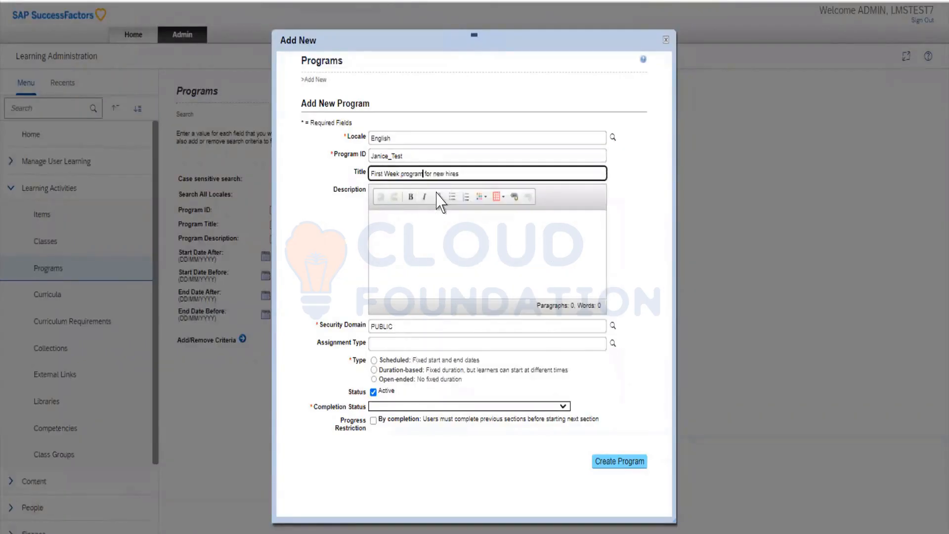
{"action": "left_click", "coordinate": [421, 222]}
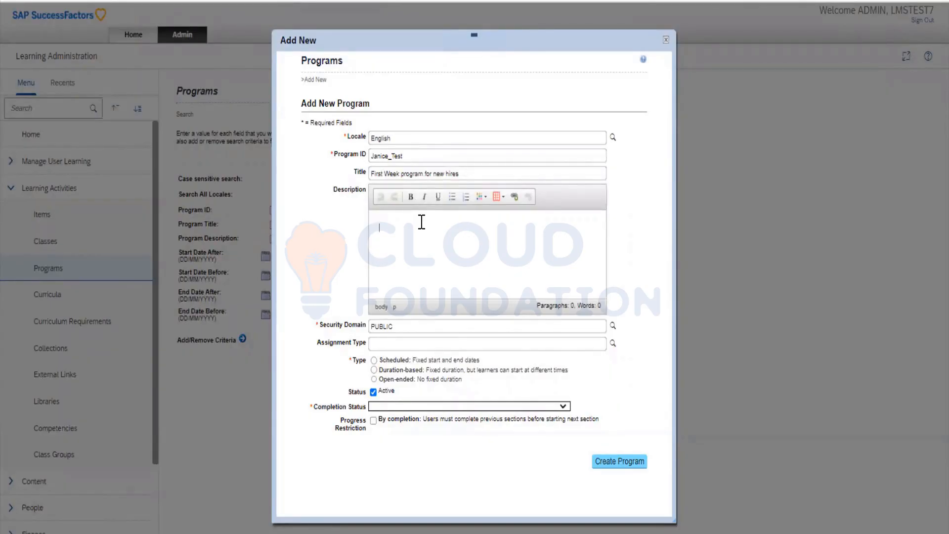
{"action": "type", "text": "test"}
- Set the new program's assignment type to ABC_MANDATORY and its type to Scheduled
{"action": "left_click", "coordinate": [613, 343]}
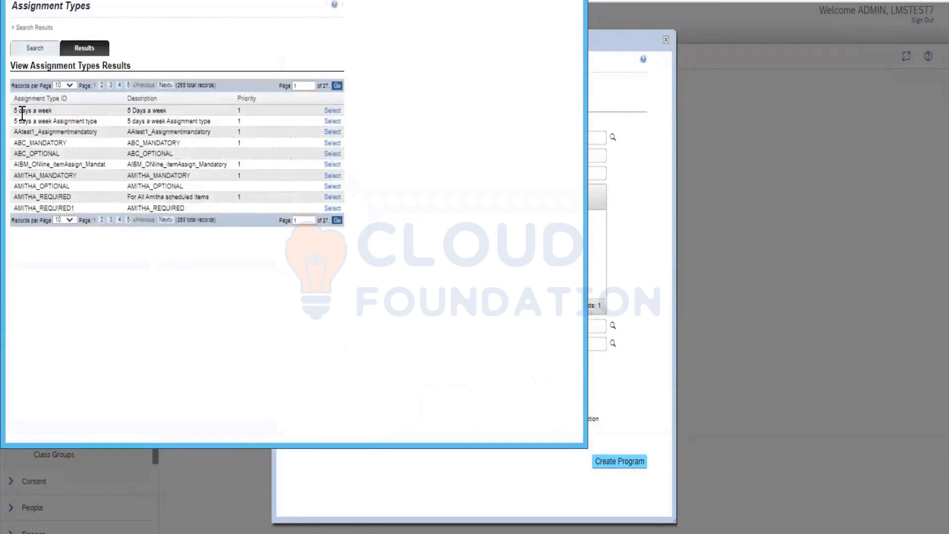
{"action": "left_click_drag", "start_coordinate": [23, 110], "coordinate": [56, 118]}
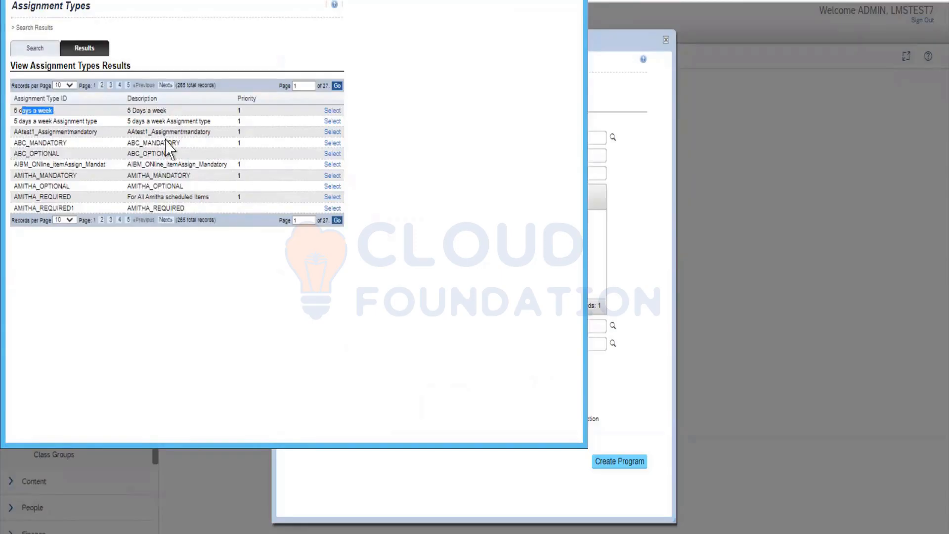
{"action": "left_click_drag", "start_coordinate": [146, 143], "coordinate": [172, 143]}
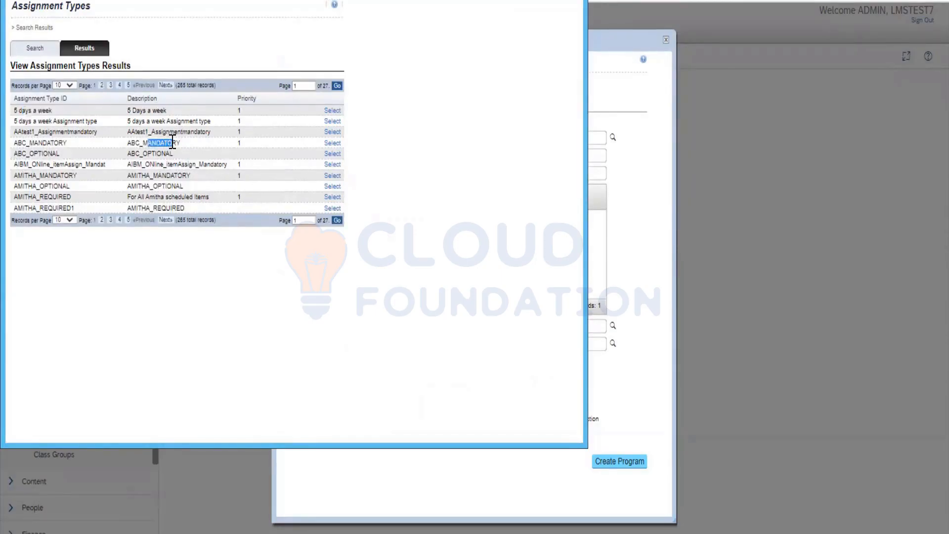
{"action": "left_click", "coordinate": [332, 143]}
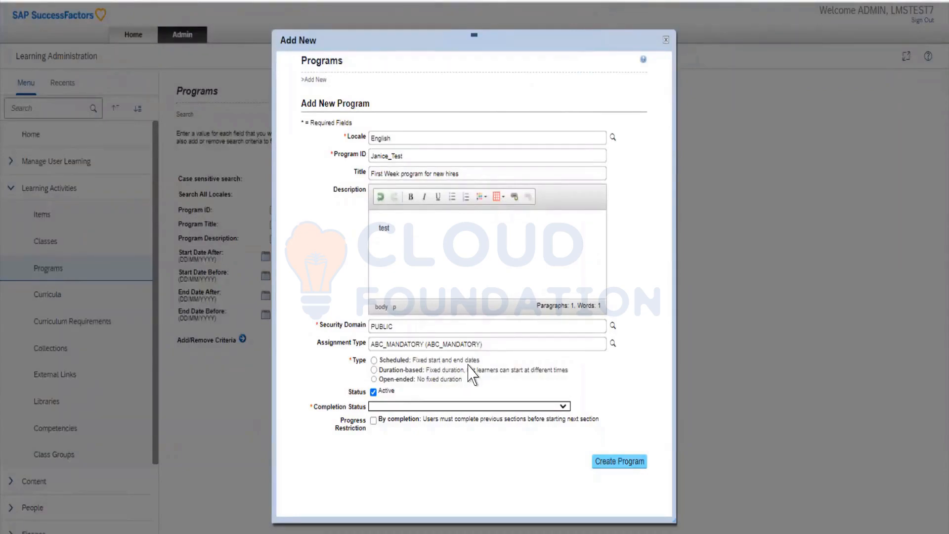
{"action": "left_click", "coordinate": [373, 360]}
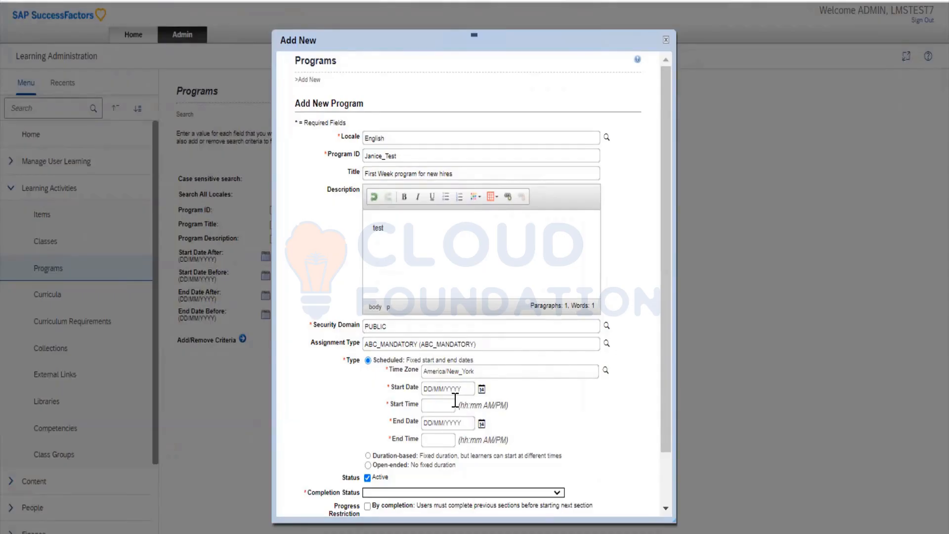
- Set the scheduled program's start date to 18/Jul/2022 and its end date to 29/Jul/2022
{"action": "scroll", "coordinate": [455, 399], "scroll_direction": "down", "scroll_amount": 3}
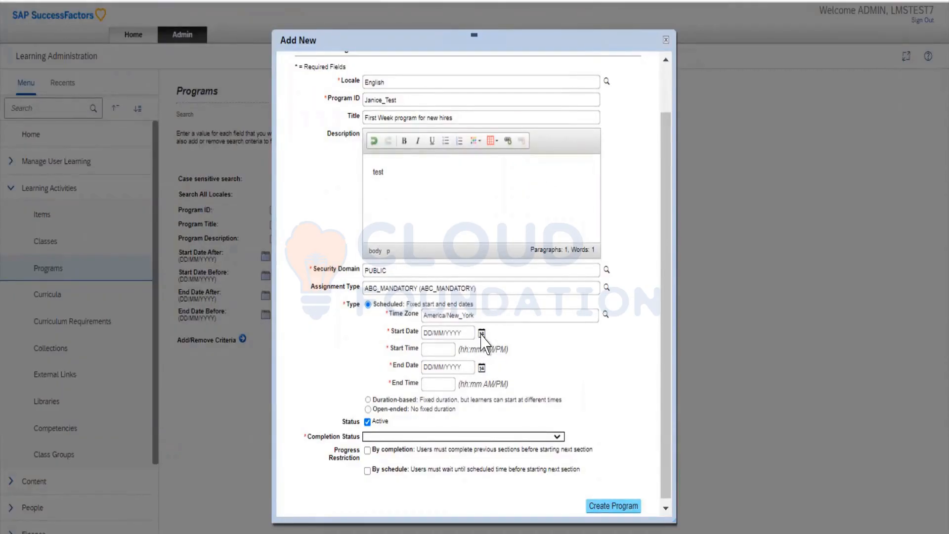
{"action": "left_click", "coordinate": [481, 333]}
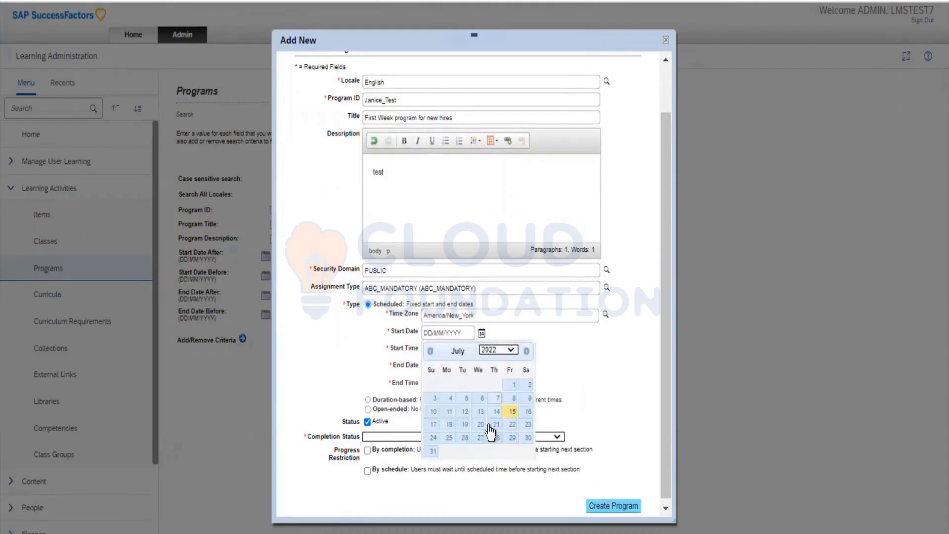
{"action": "left_click", "coordinate": [448, 425]}
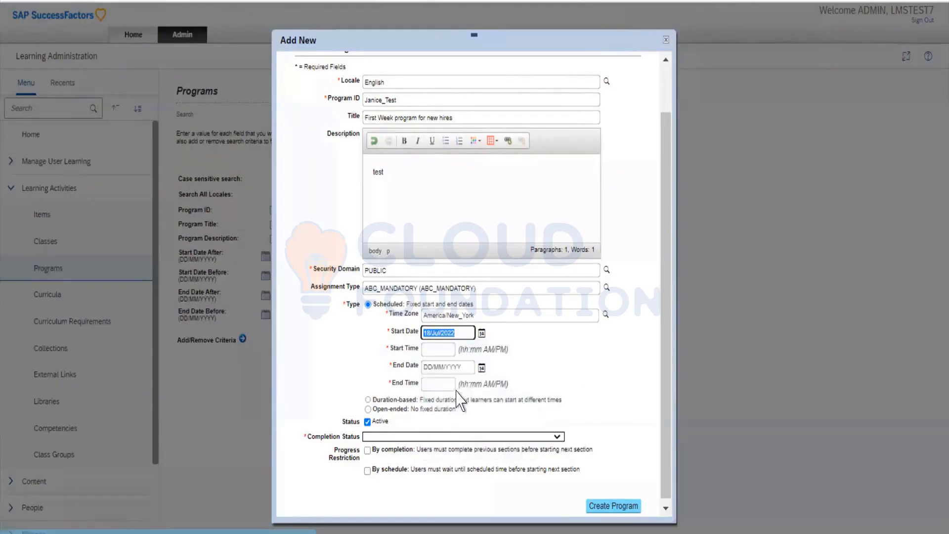
{"action": "left_click", "coordinate": [481, 368]}
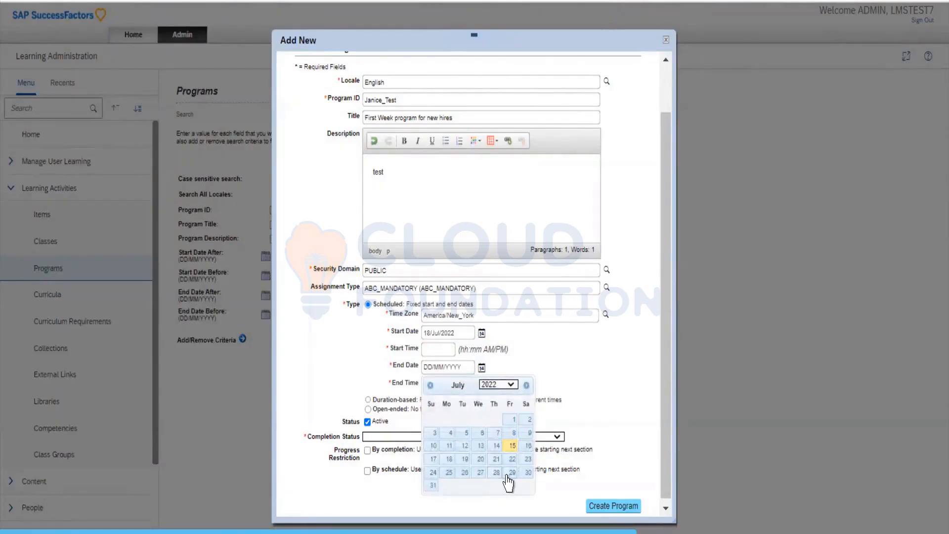
{"action": "left_click", "coordinate": [509, 473]}
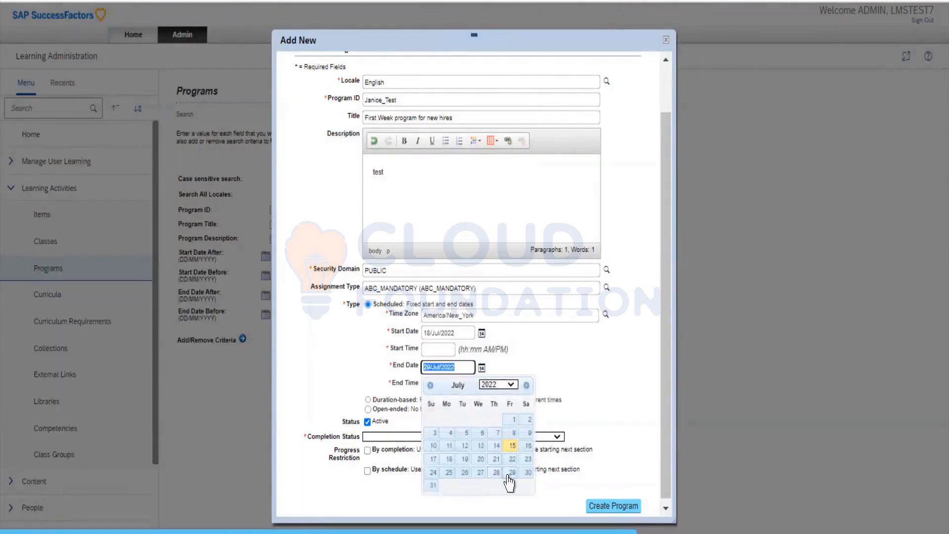
- Set the scheduled program's start time to 08:00 AM and its end time to 18:00 PM
{"action": "left_click", "coordinate": [442, 348]}
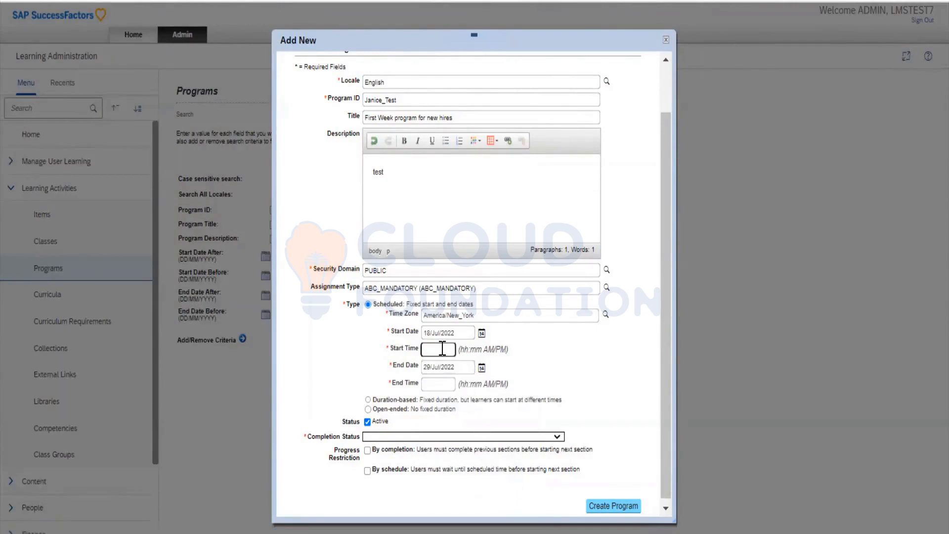
{"action": "type", "text": "08:00 AM"}
{"action": "left_click", "coordinate": [445, 384]}
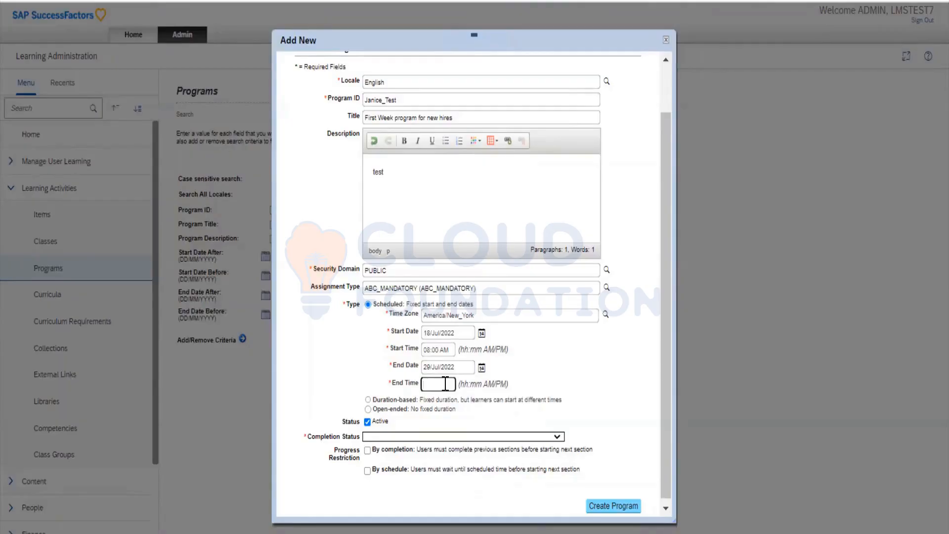
{"action": "type", "text": "18"}
{"action": "type", "text": ":00"}
{"action": "type", "text": " PM"}
- Change the program type to Duration-based with a duration of 4 weeks
{"action": "left_click", "coordinate": [367, 399]}
{"action": "left_click", "coordinate": [373, 406]}
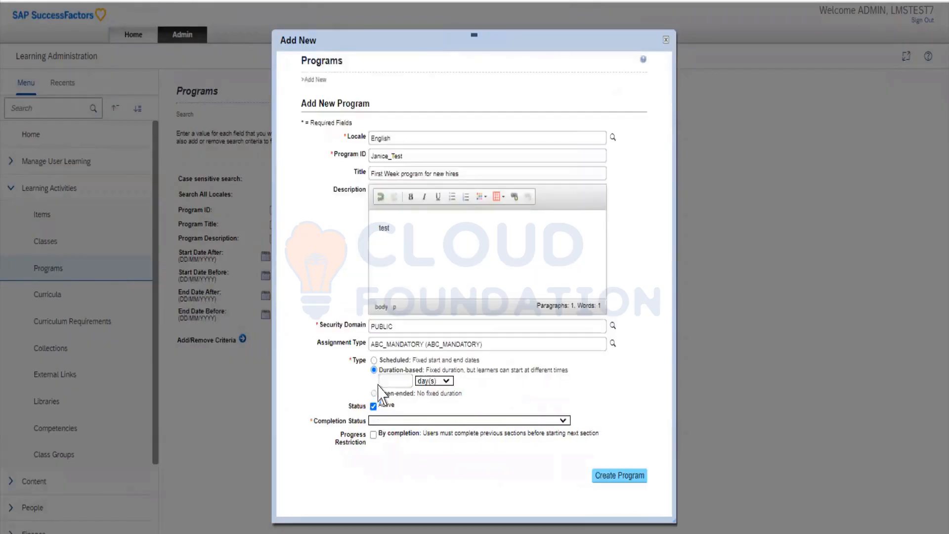
{"action": "left_click", "coordinate": [444, 382]}
{"action": "left_click", "coordinate": [403, 379]}
{"action": "type", "text": "4"}
{"action": "left_click", "coordinate": [443, 381]}
{"action": "left_click", "coordinate": [442, 402]}
- Set the program's duration to 2, keeping week(s) as the unit
{"action": "left_click", "coordinate": [441, 382]}
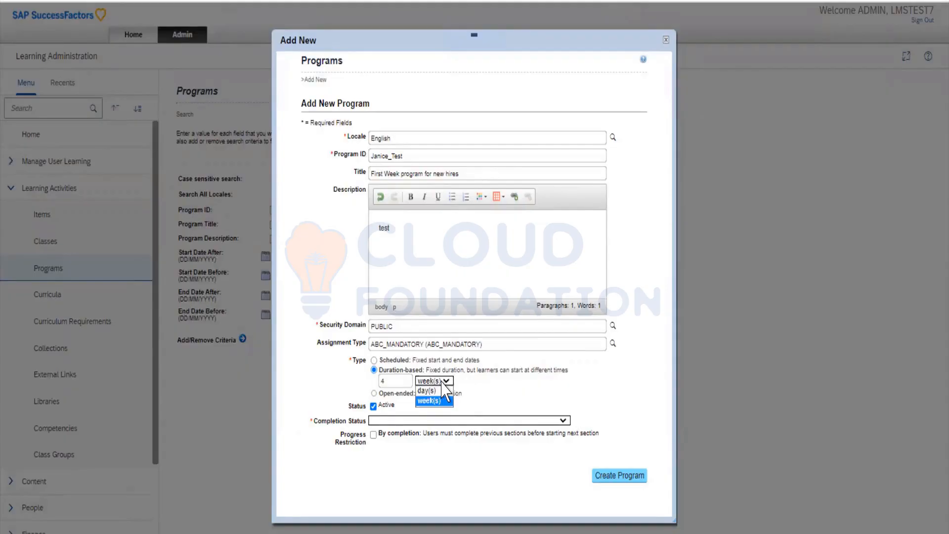
{"action": "left_click", "coordinate": [397, 380]}
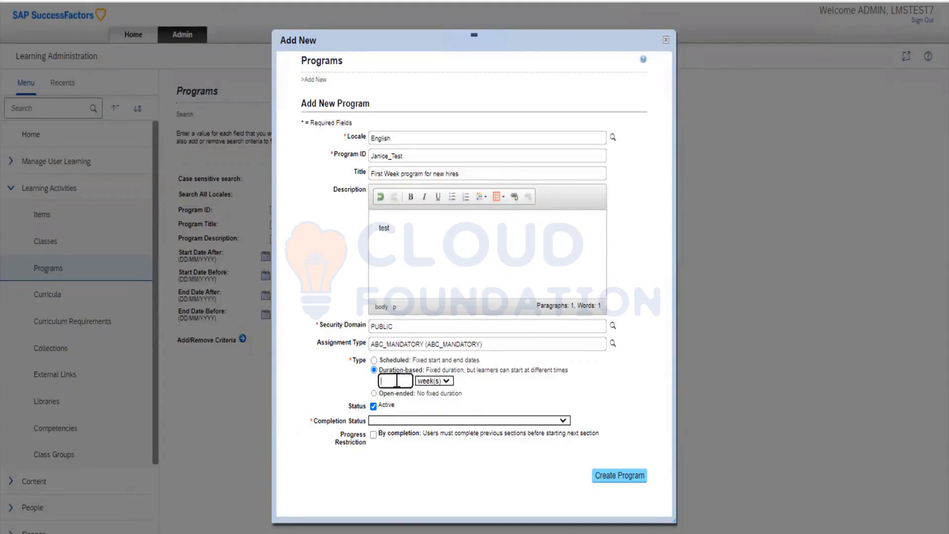
{"action": "type", "text": "2"}
{"action": "left_click", "coordinate": [515, 390]}
- Create the program as Open-ended with completion status PGM-CMPL (Program Complete) - For Credit and progress restricted by completion
{"action": "left_click", "coordinate": [374, 393]}
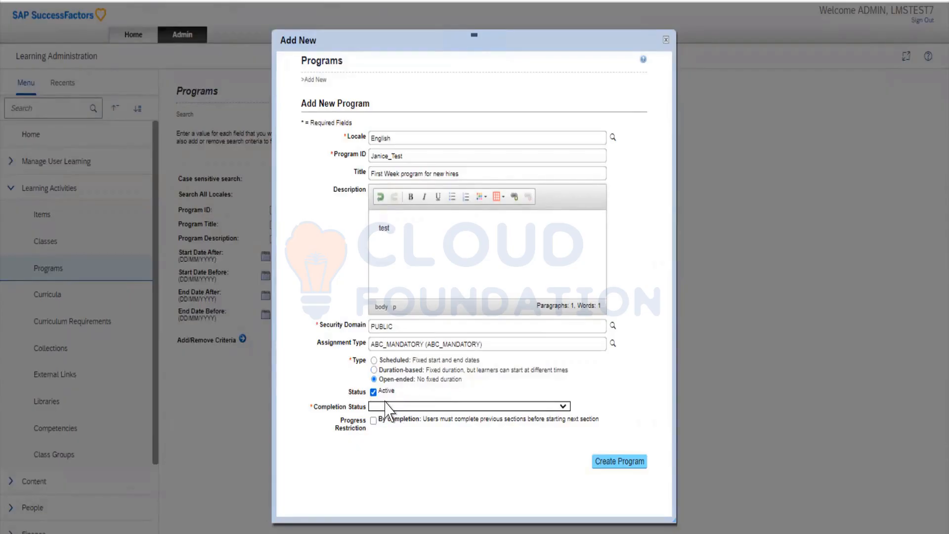
{"action": "left_click", "coordinate": [563, 407]}
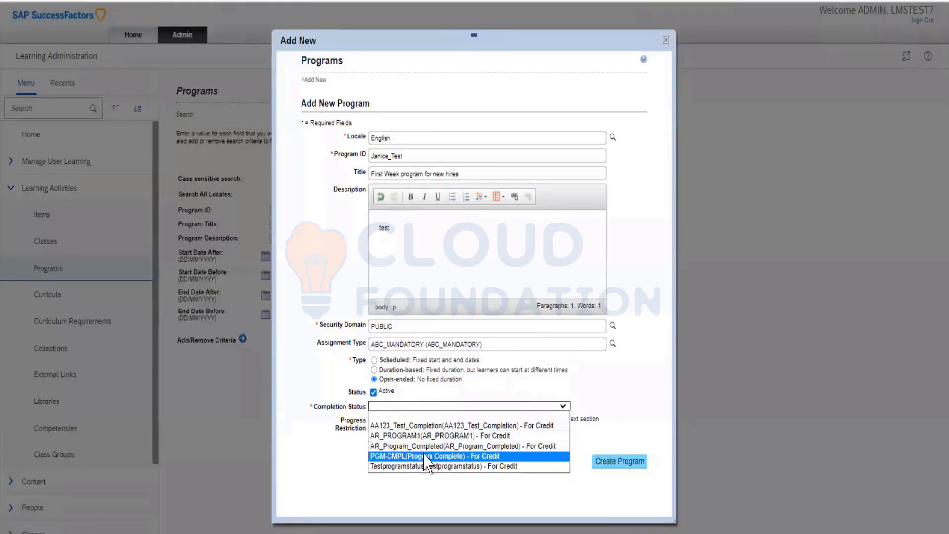
{"action": "left_click", "coordinate": [467, 456]}
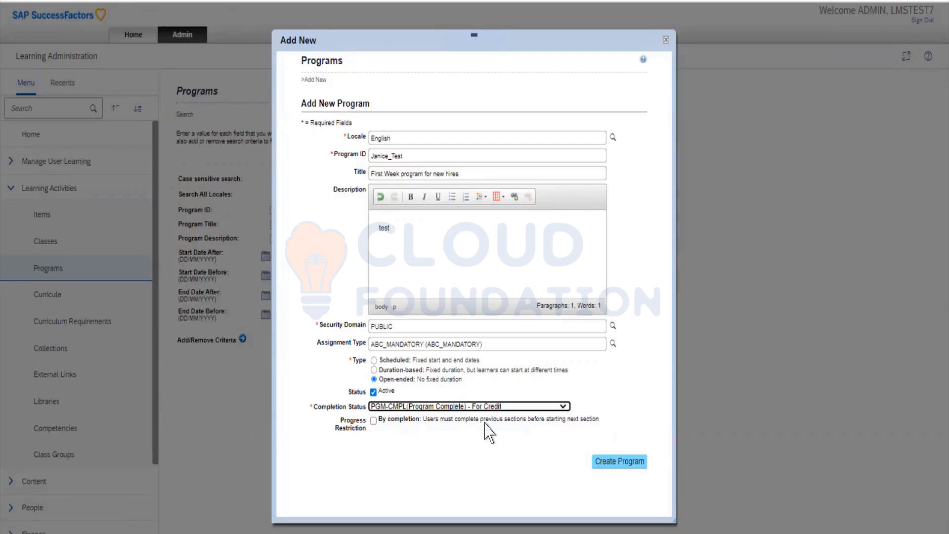
{"action": "left_click", "coordinate": [373, 421]}
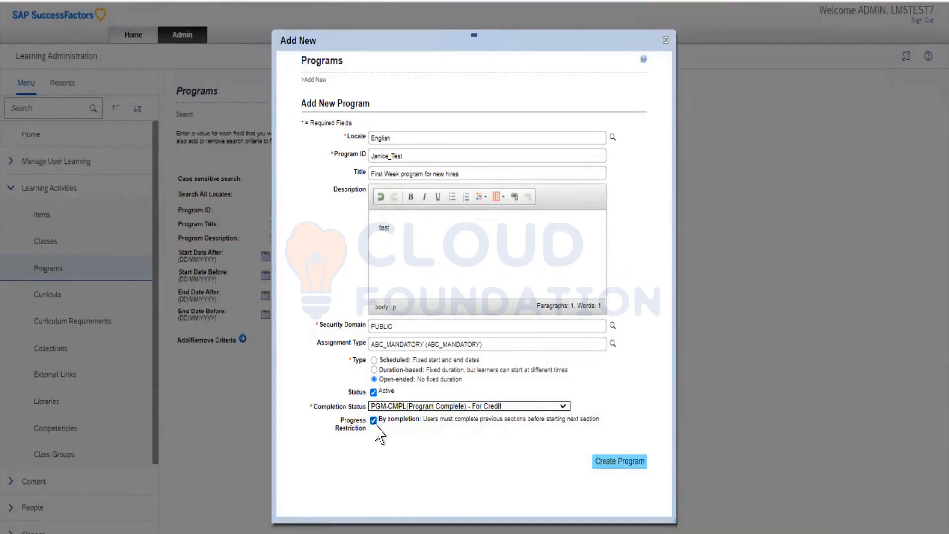
{"action": "left_click", "coordinate": [617, 464]}
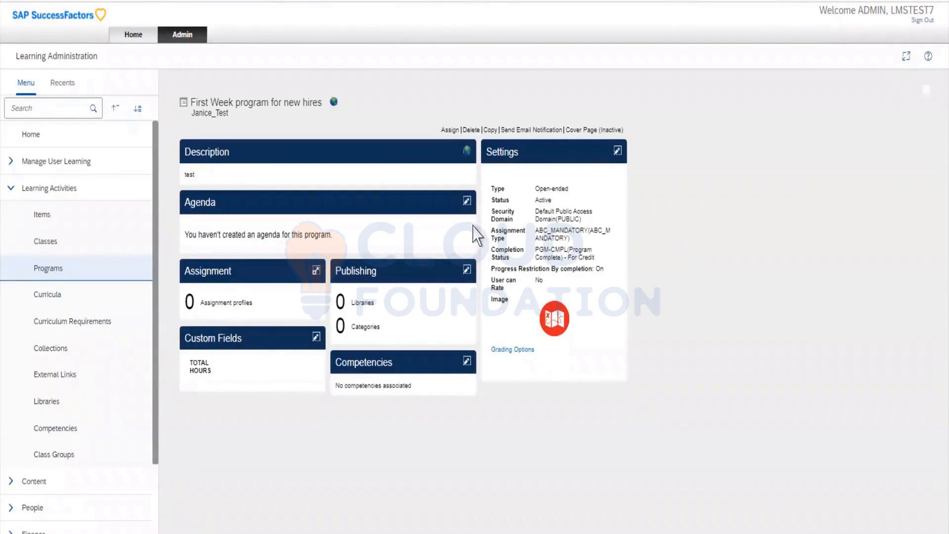
- Open the program's agenda for editing and title its first section "Introduction"
{"action": "left_click", "coordinate": [466, 202]}
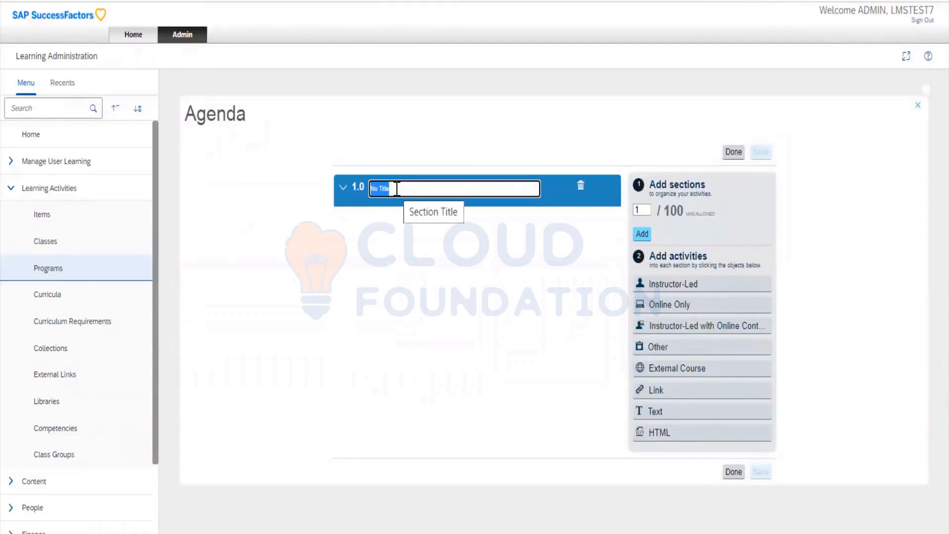
{"action": "type", "text": "iNTRO"}
{"action": "key", "text": "BackSpace"}
{"action": "key", "text": "BackSpace"}
{"action": "key", "text": "BackSpace"}
{"action": "key", "text": "BackSpace"}
{"action": "key", "text": "BackSpace"}
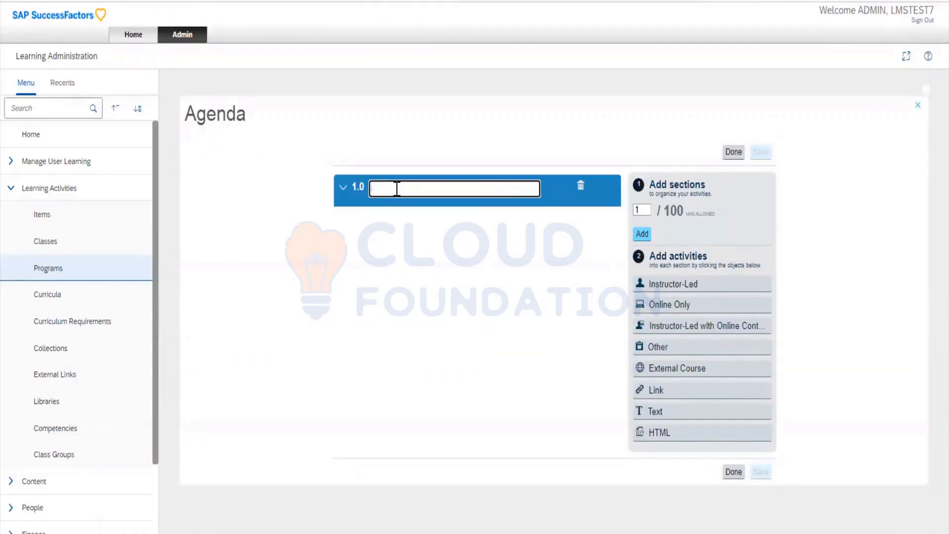
{"action": "type", "text": "Introduction"}
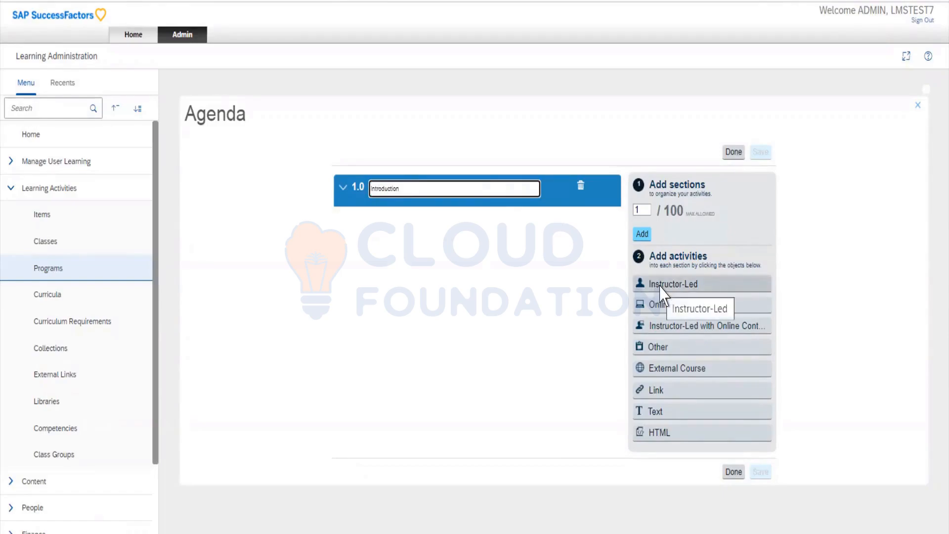
{"action": "left_click", "coordinate": [602, 296]}
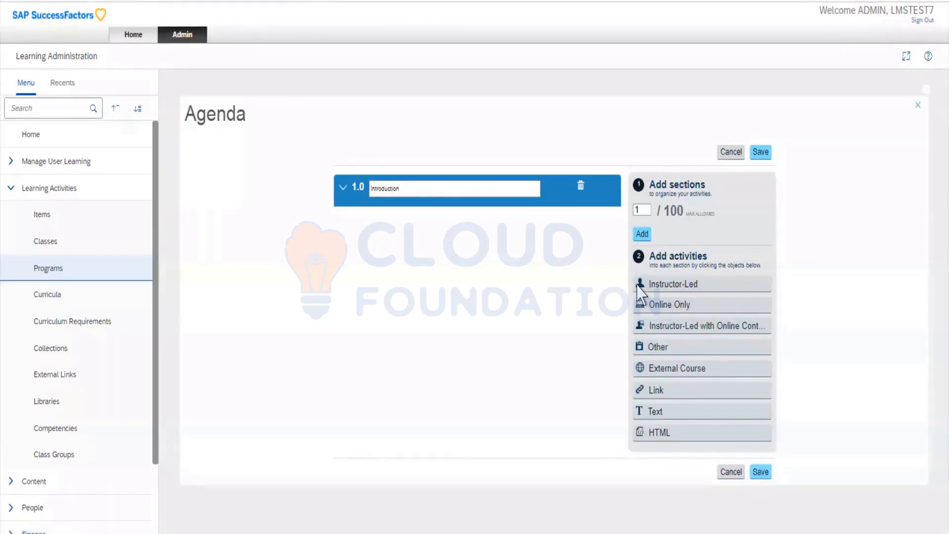
- Add an Online Only activity to the Introduction section using the item EA_Item01
{"action": "left_click", "coordinate": [663, 309]}
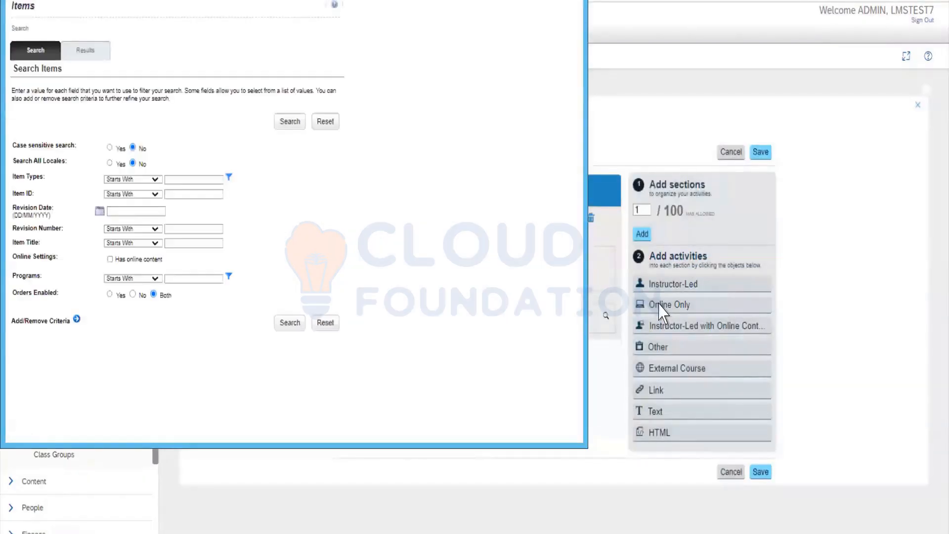
{"action": "left_click", "coordinate": [292, 127]}
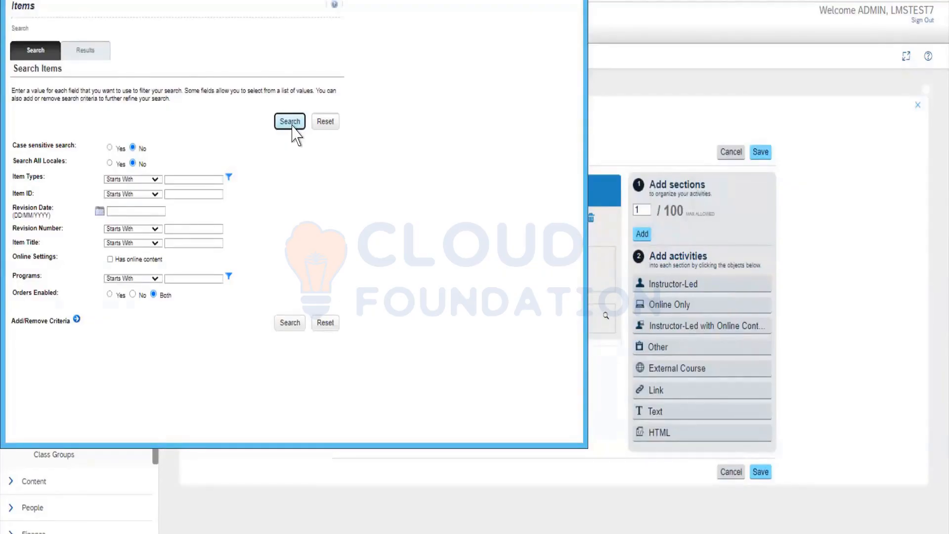
{"action": "left_click", "coordinate": [291, 123]}
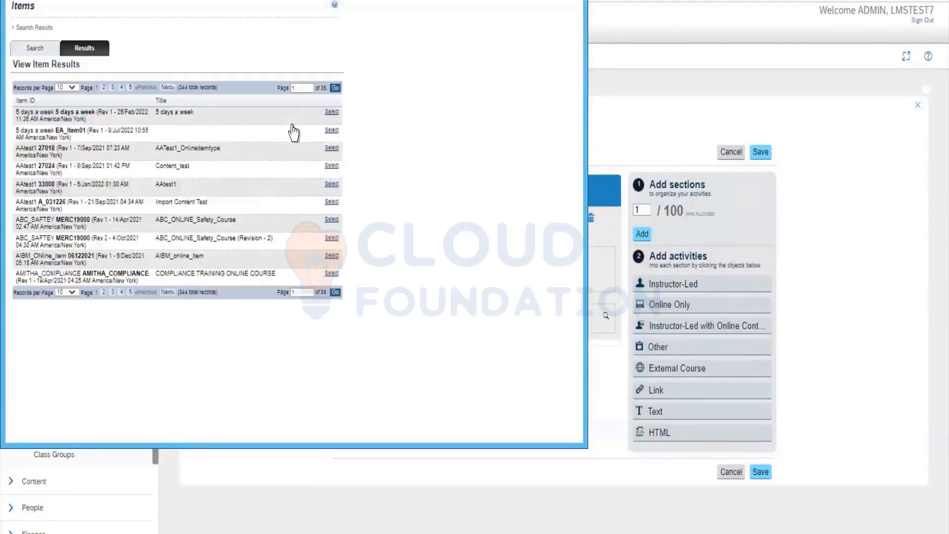
{"action": "left_click", "coordinate": [332, 131]}
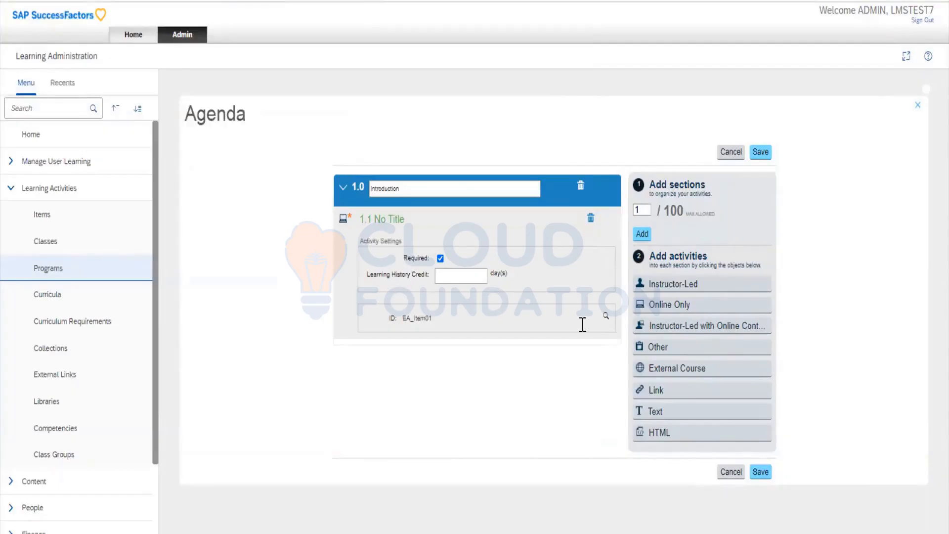
- Add an External Course activity to the Introduction section using the item "Test" (43006)
{"action": "left_click", "coordinate": [682, 370]}
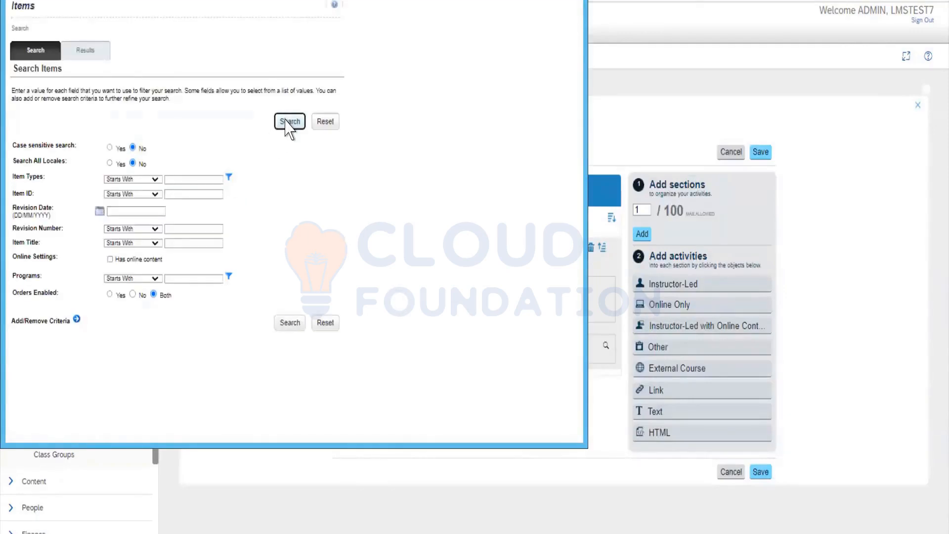
{"action": "left_click", "coordinate": [287, 121]}
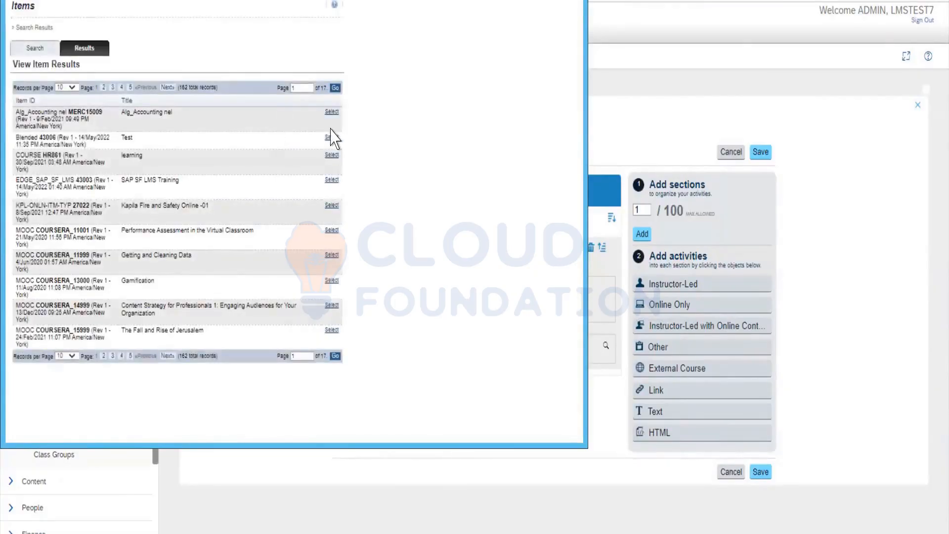
{"action": "left_click", "coordinate": [330, 137]}
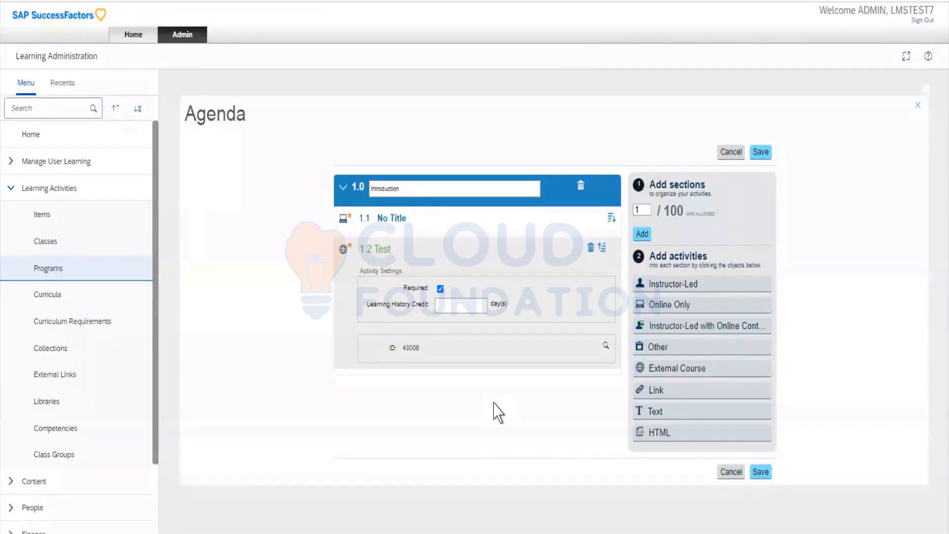
- Set the learning history credit of the EA_Item01 activity to 2 days and reopen the Test activity's settings
{"action": "left_click", "coordinate": [390, 221]}
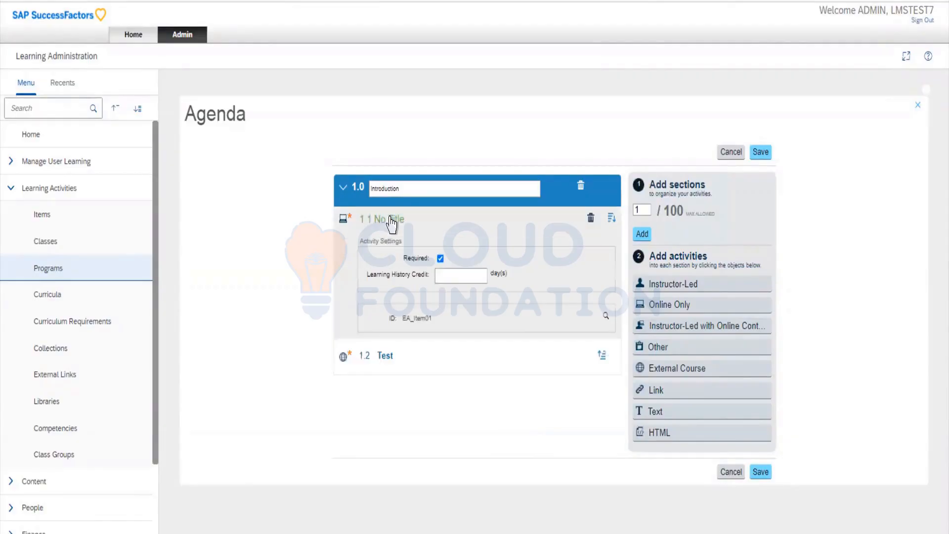
{"action": "left_click", "coordinate": [482, 274]}
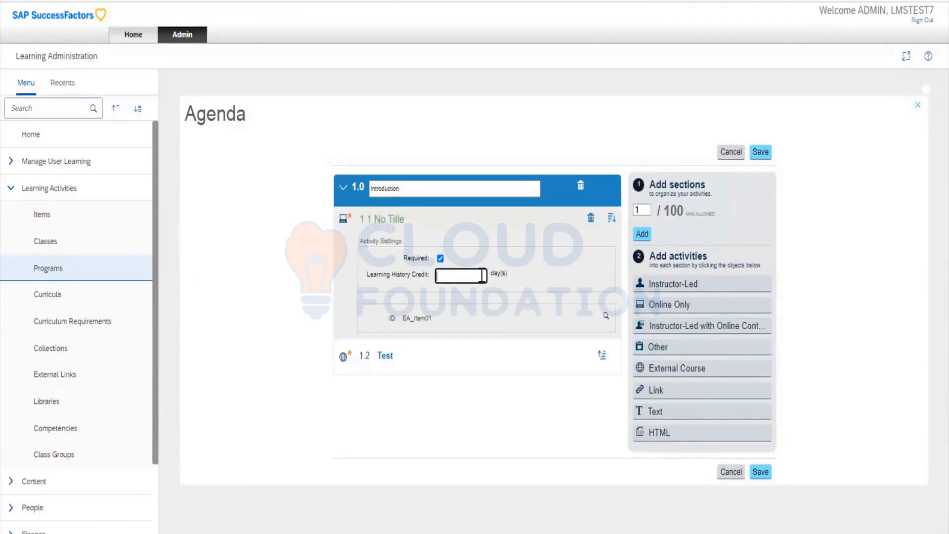
{"action": "type", "text": "2"}
{"action": "left_click", "coordinate": [546, 276]}
{"action": "left_click", "coordinate": [383, 356]}
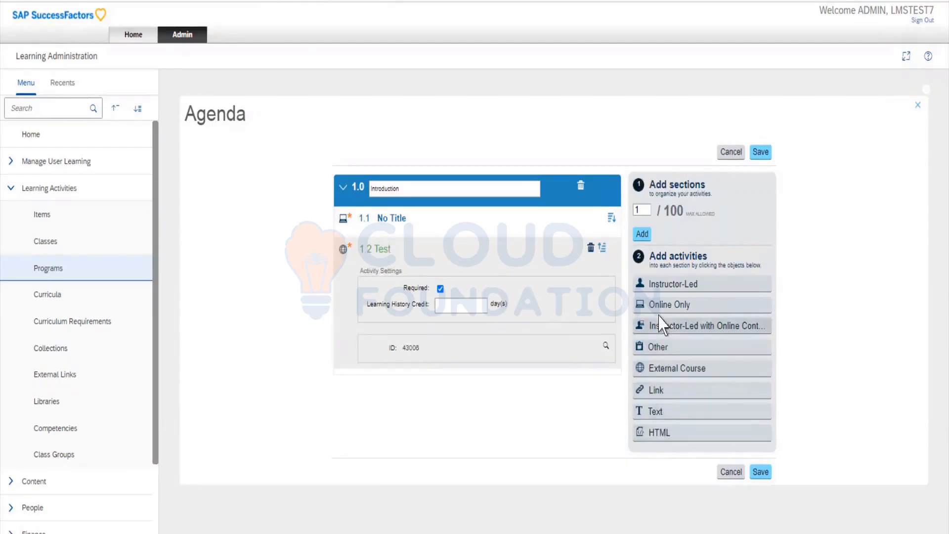
- Add an Instructor-Led activity to the Introduction section using the item "Instructor led course completion" (30004)
{"action": "left_click", "coordinate": [663, 285]}
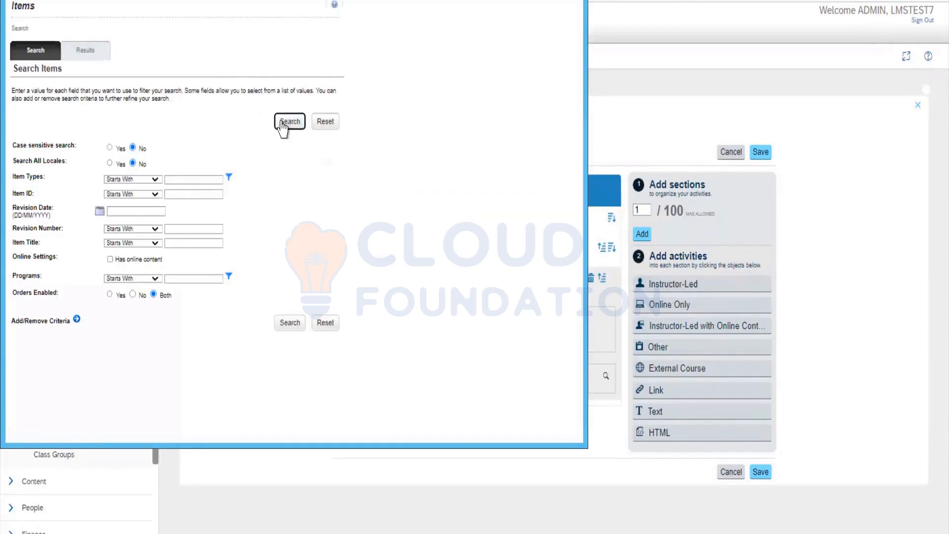
{"action": "left_click", "coordinate": [283, 124]}
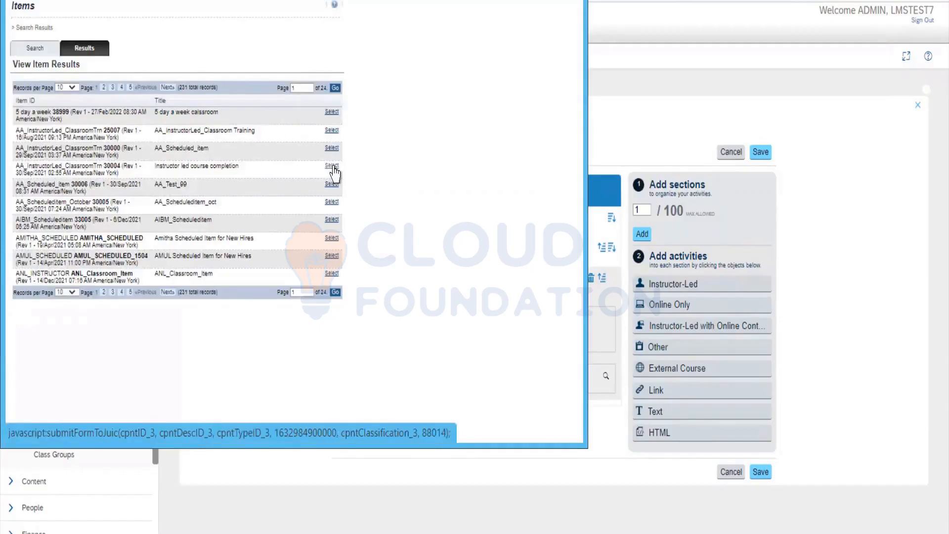
{"action": "left_click", "coordinate": [333, 167]}
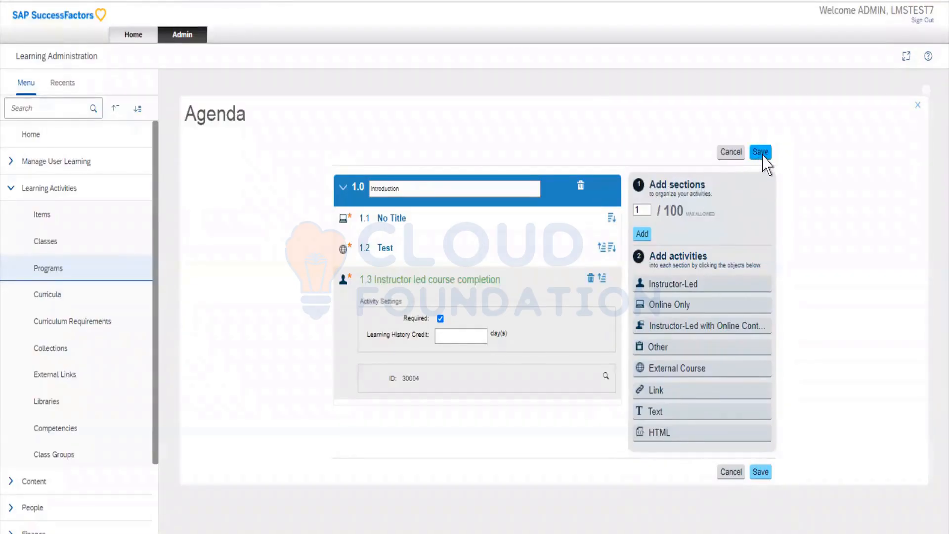
- Add a second agenda section named Details containing an External Course activity for the item "Getting and Cleaning Data" (COURSERA_11999)
{"action": "left_click", "coordinate": [642, 239]}
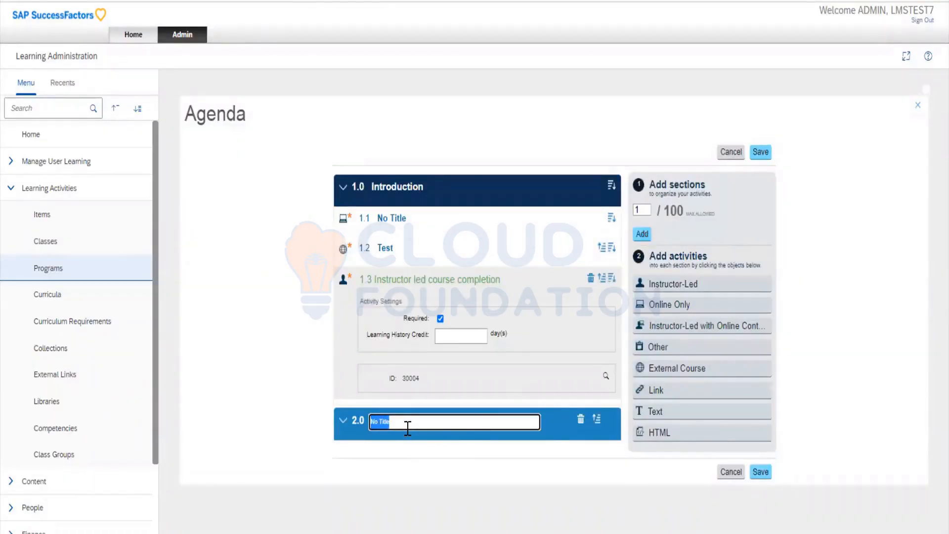
{"action": "type", "text": "Details"}
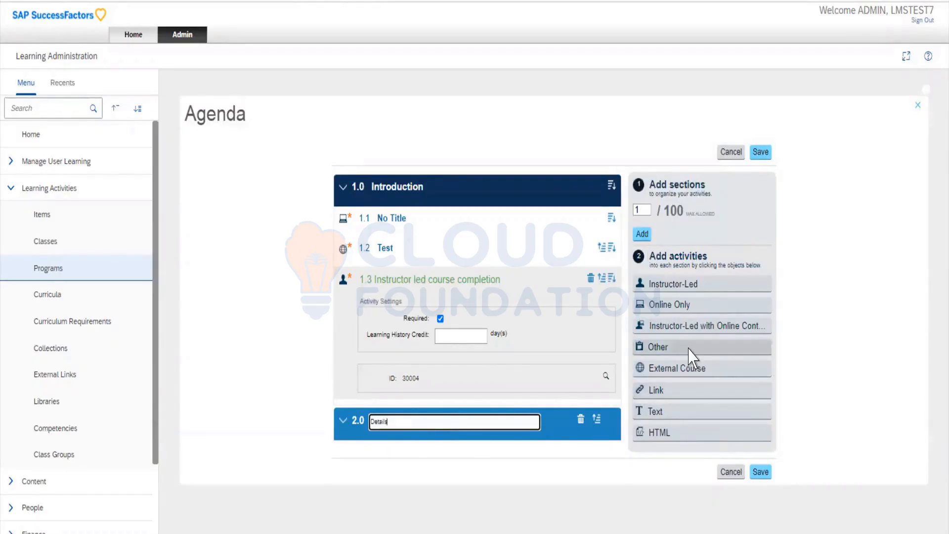
{"action": "left_click", "coordinate": [675, 370]}
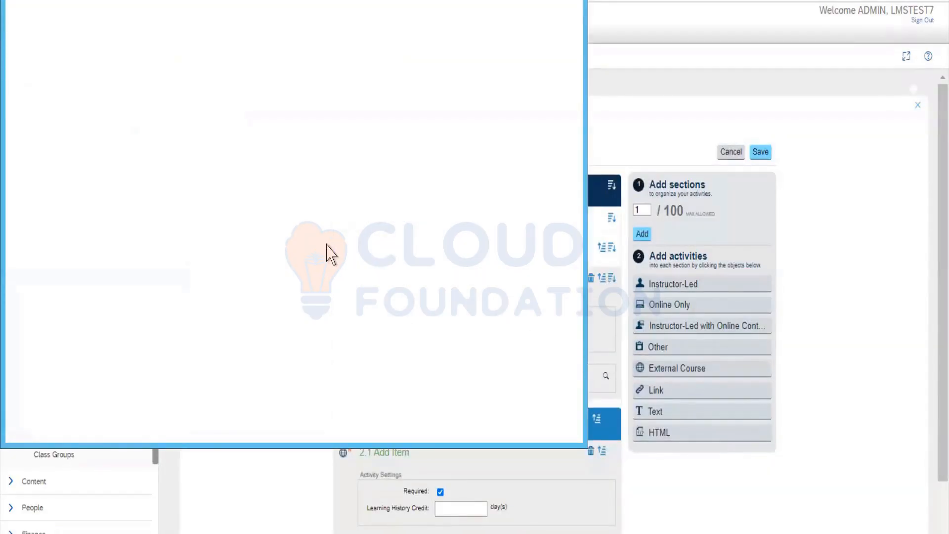
{"action": "left_click", "coordinate": [287, 121]}
{"action": "left_click", "coordinate": [330, 256]}
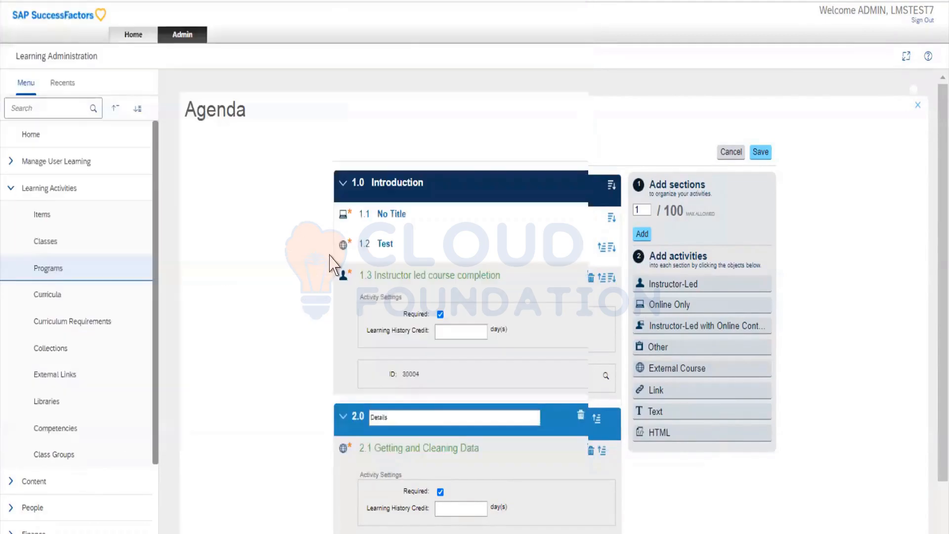
- Save the agenda with its Introduction and Details sections and return to the program overview
{"action": "scroll", "coordinate": [430, 395], "scroll_direction": "down", "scroll_amount": 1}
{"action": "scroll", "coordinate": [430, 390], "scroll_direction": "down", "scroll_amount": 1}
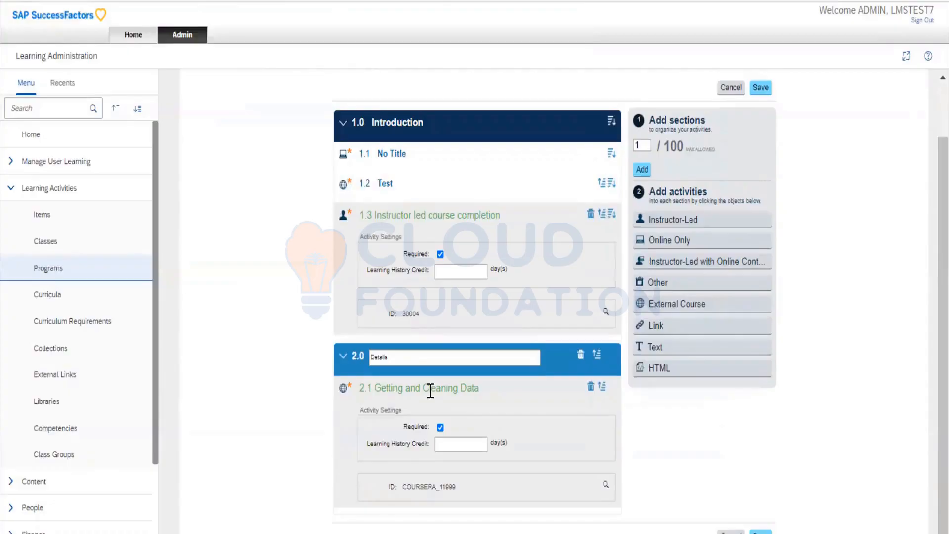
{"action": "left_click", "coordinate": [760, 531]}
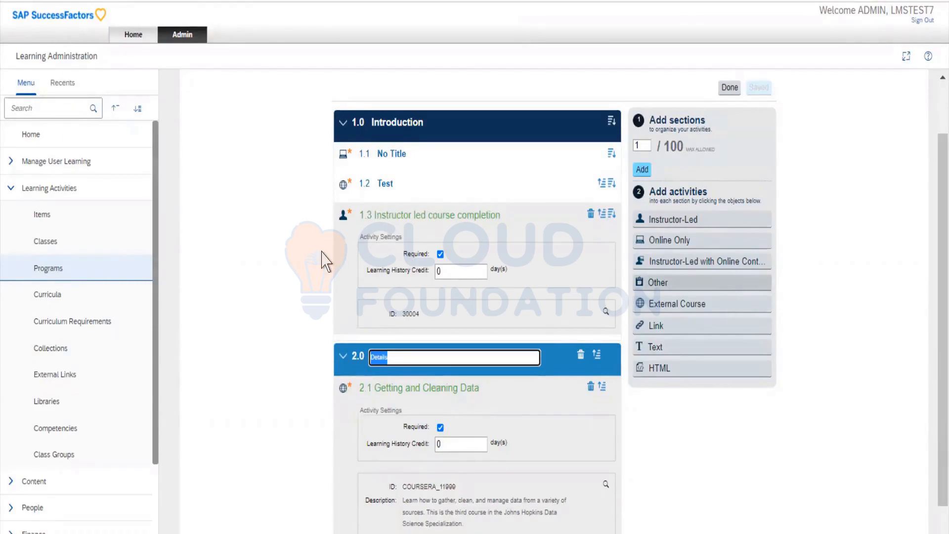
{"action": "scroll", "coordinate": [324, 262], "scroll_direction": "up", "scroll_amount": 2}
{"action": "scroll", "coordinate": [324, 262], "scroll_direction": "down", "scroll_amount": 3}
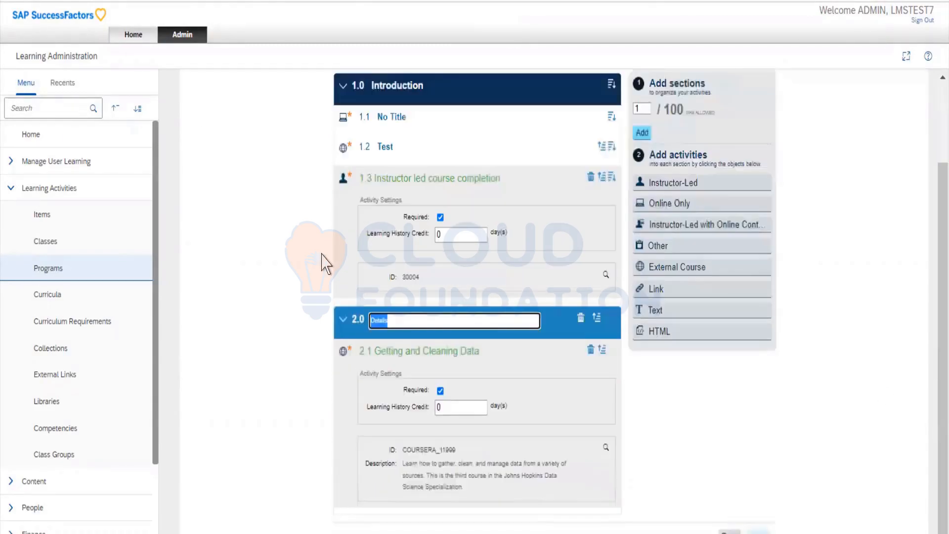
{"action": "left_click", "coordinate": [722, 531]}
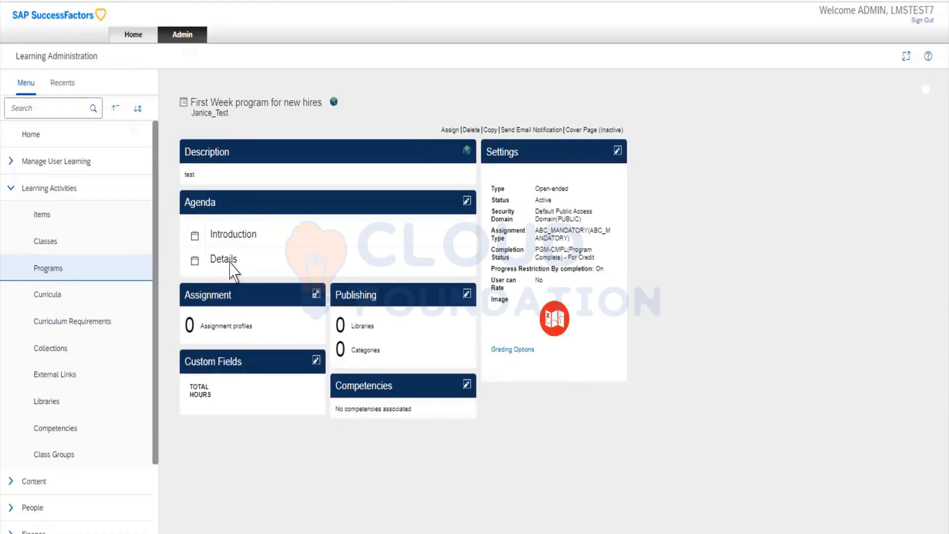
- Examine the program's assignment profiles and return to the program overview
{"action": "left_click", "coordinate": [316, 296]}
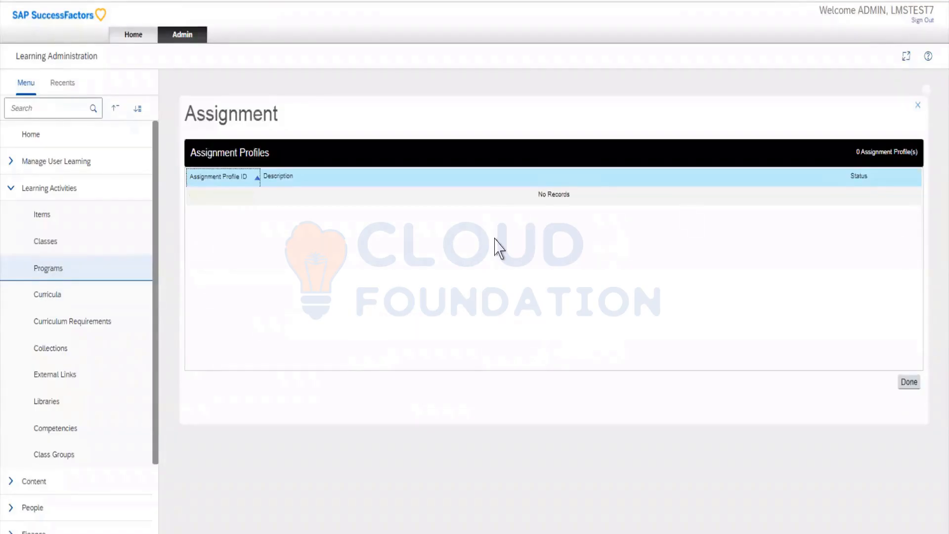
{"action": "left_click", "coordinate": [858, 176]}
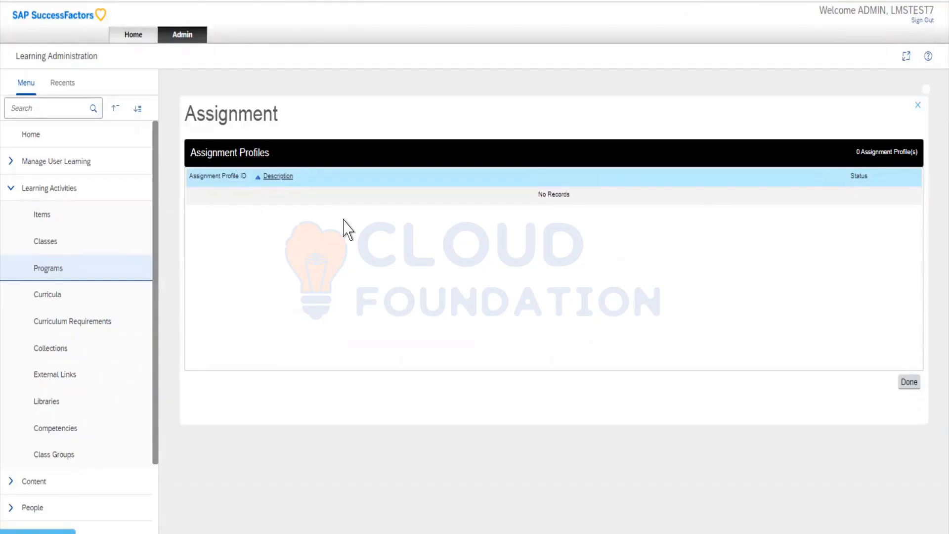
{"action": "left_click", "coordinate": [908, 382]}
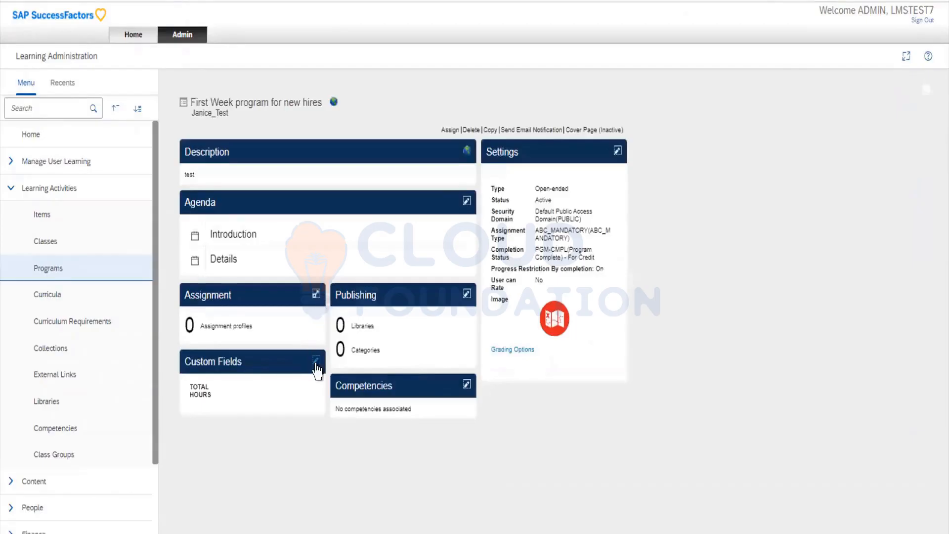
- Open the program's custom fields and enter 8 for TOTAL HOURS, keeping the form open for editing
{"action": "left_click", "coordinate": [315, 366]}
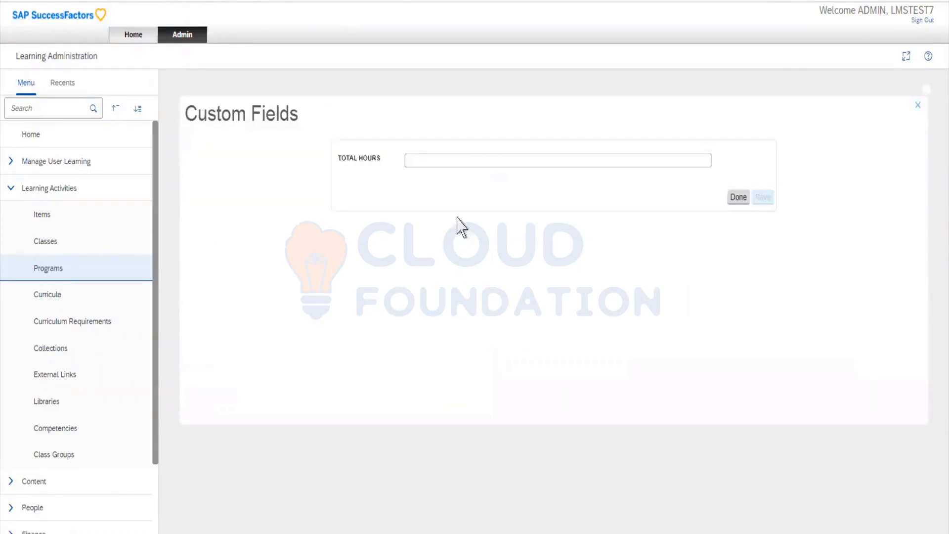
{"action": "left_click", "coordinate": [499, 161]}
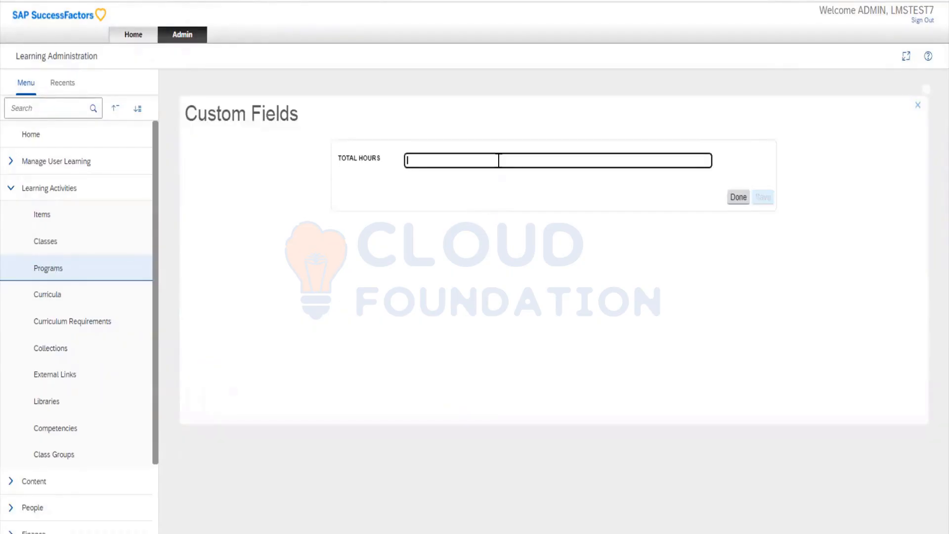
{"action": "type", "text": "8"}
{"action": "left_click", "coordinate": [738, 197]}
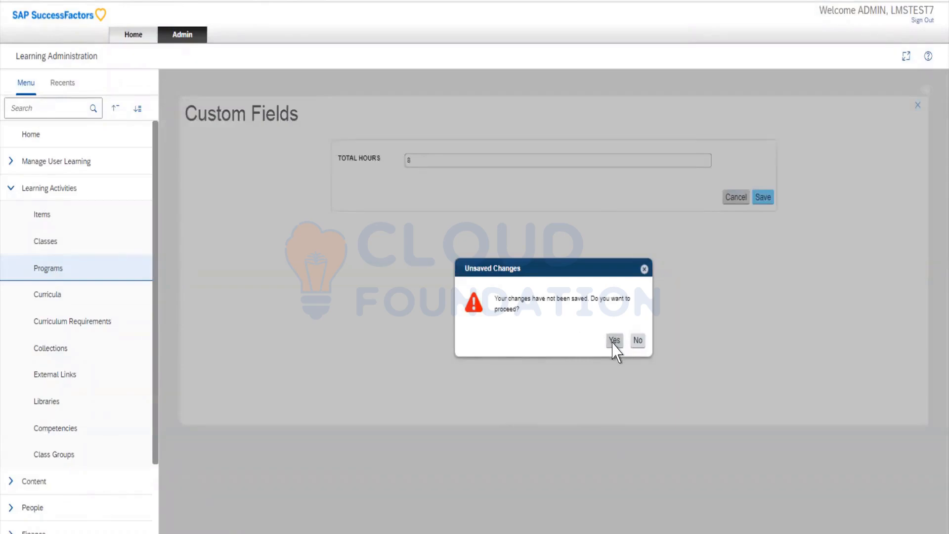
{"action": "left_click", "coordinate": [637, 341]}
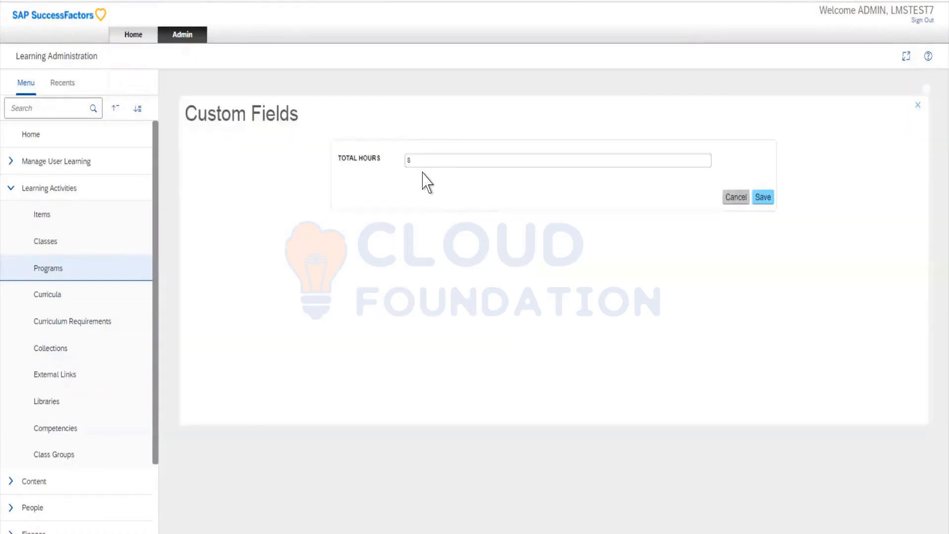
- Replace the TOTAL HOURS custom field value with "Hours", save it and return to the program overview
{"action": "left_click_drag", "start_coordinate": [428, 159], "coordinate": [290, 179]}
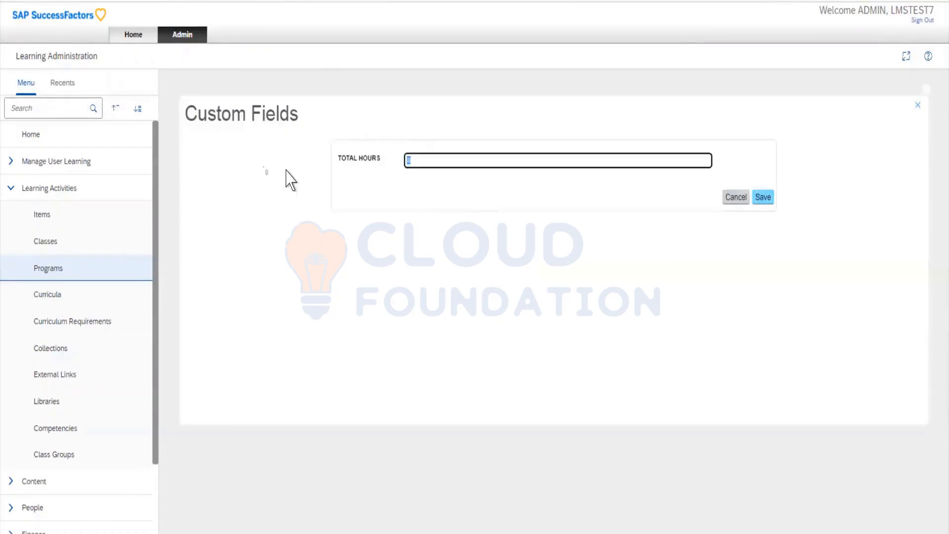
{"action": "type", "text": "Hours"}
{"action": "left_click", "coordinate": [763, 197]}
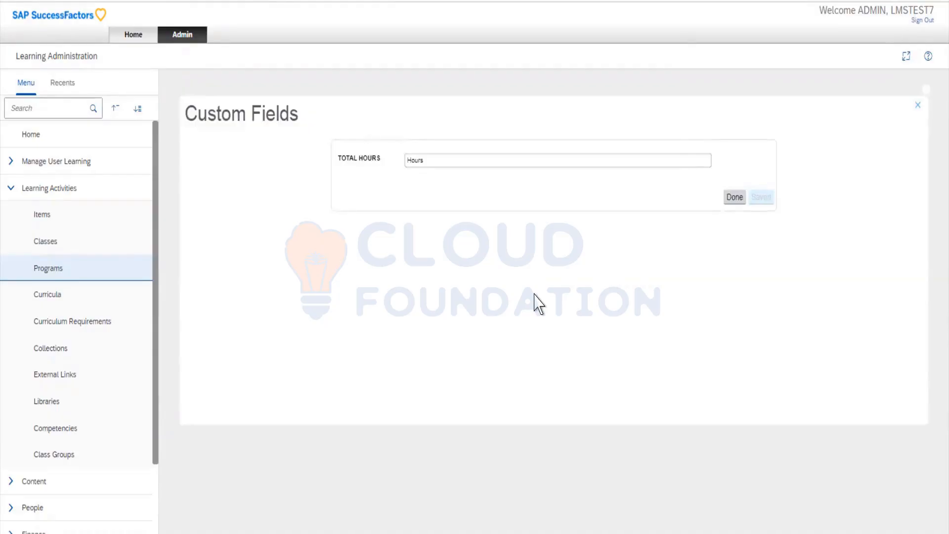
{"action": "left_click", "coordinate": [726, 200]}
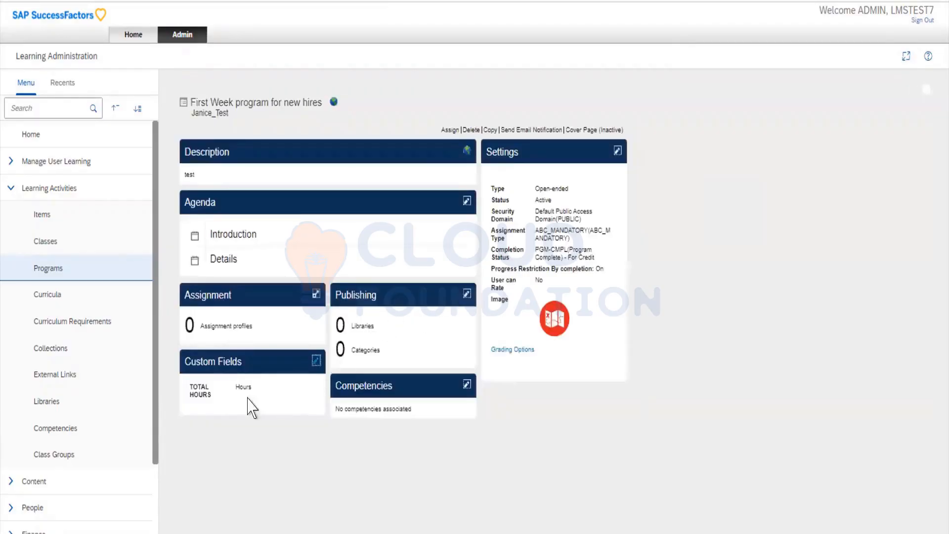
- Review the program's custom fields and its publishing libraries and categories without changing them
{"action": "left_click", "coordinate": [317, 362]}
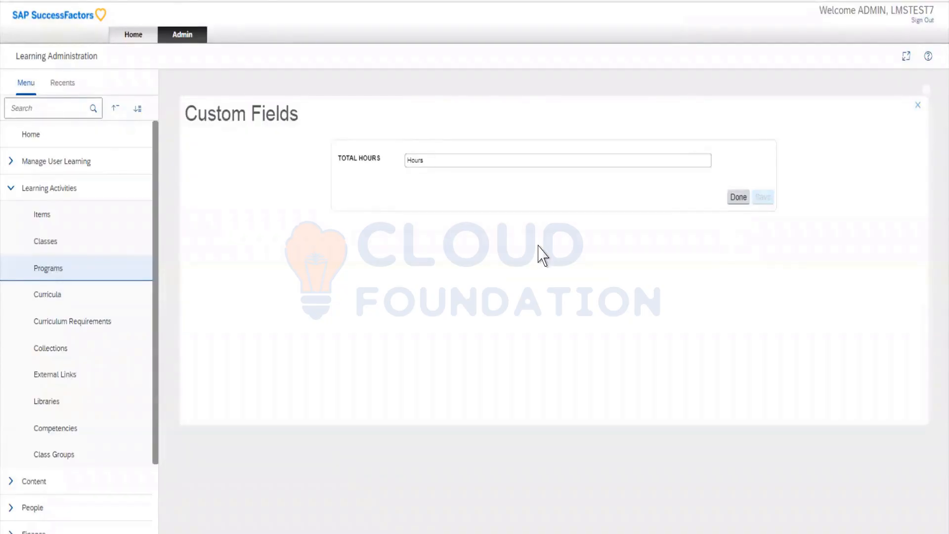
{"action": "left_click", "coordinate": [738, 198]}
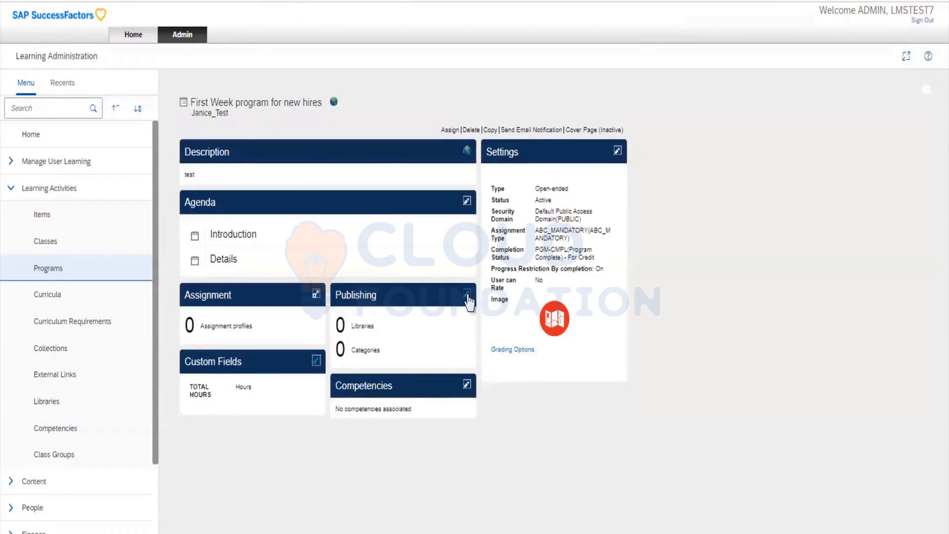
{"action": "left_click", "coordinate": [468, 295]}
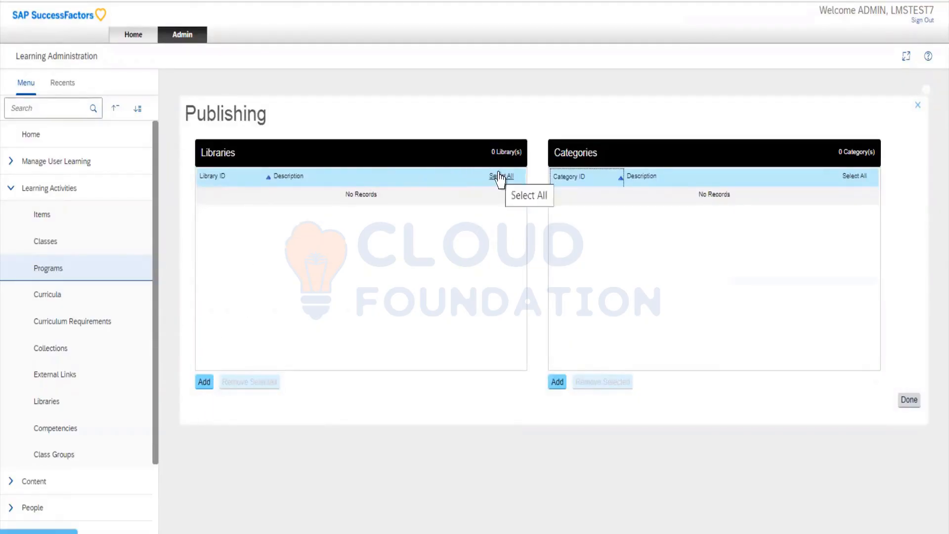
{"action": "left_click", "coordinate": [500, 177]}
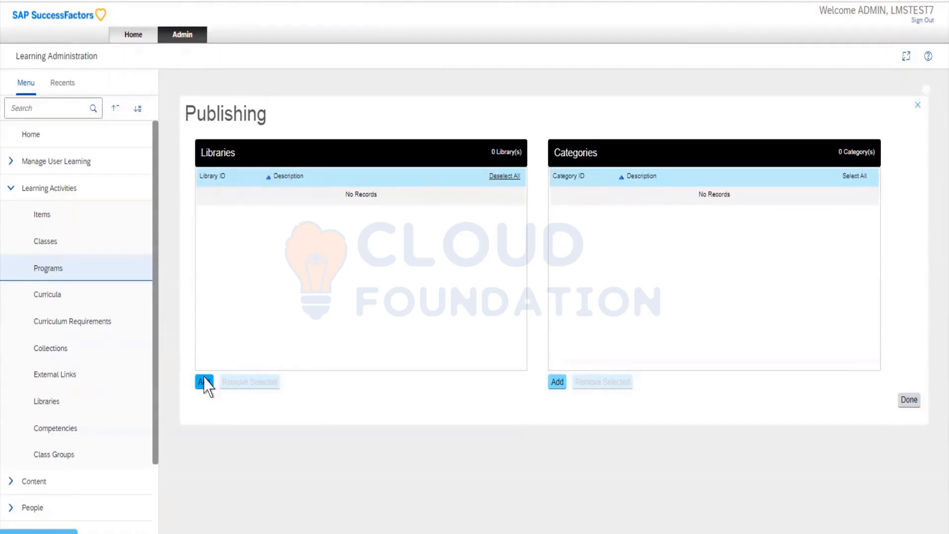
{"action": "left_click", "coordinate": [909, 399]}
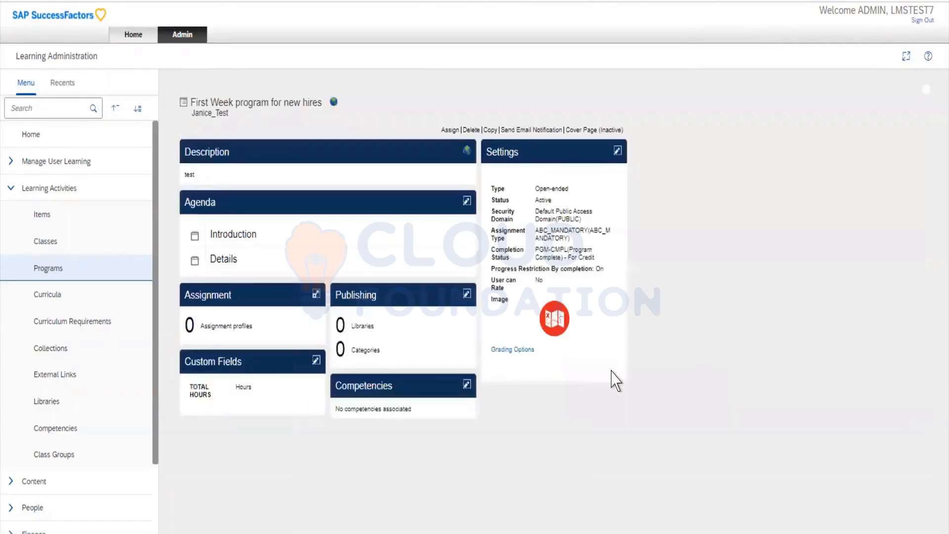
- Add the competency "Entrepreneurial Thinking" (14286) to the program and return to the program overview
{"action": "left_click", "coordinate": [466, 386]}
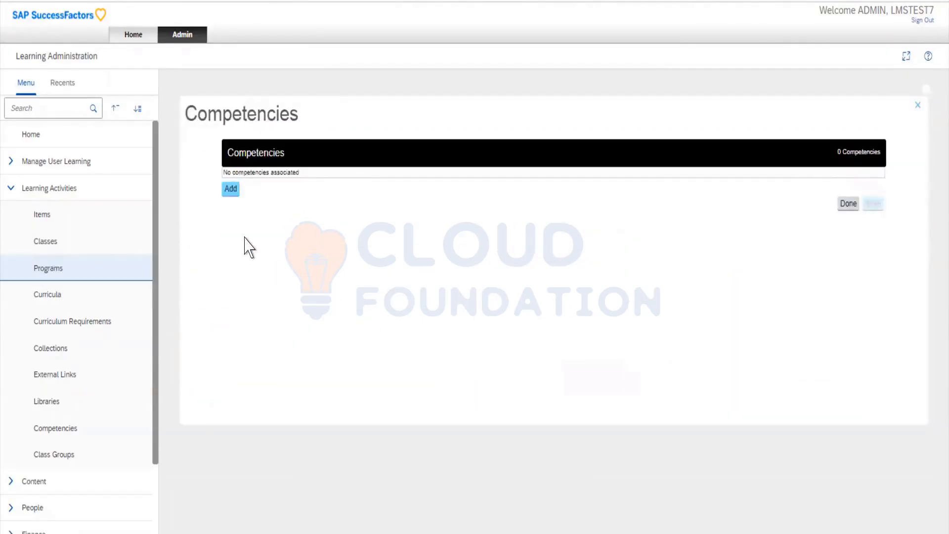
{"action": "left_click", "coordinate": [230, 189]}
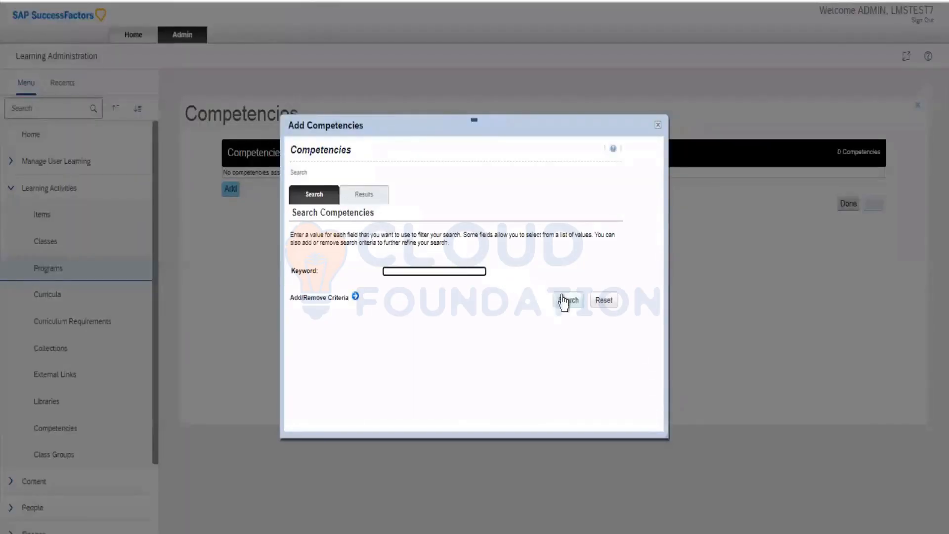
{"action": "left_click", "coordinate": [565, 300]}
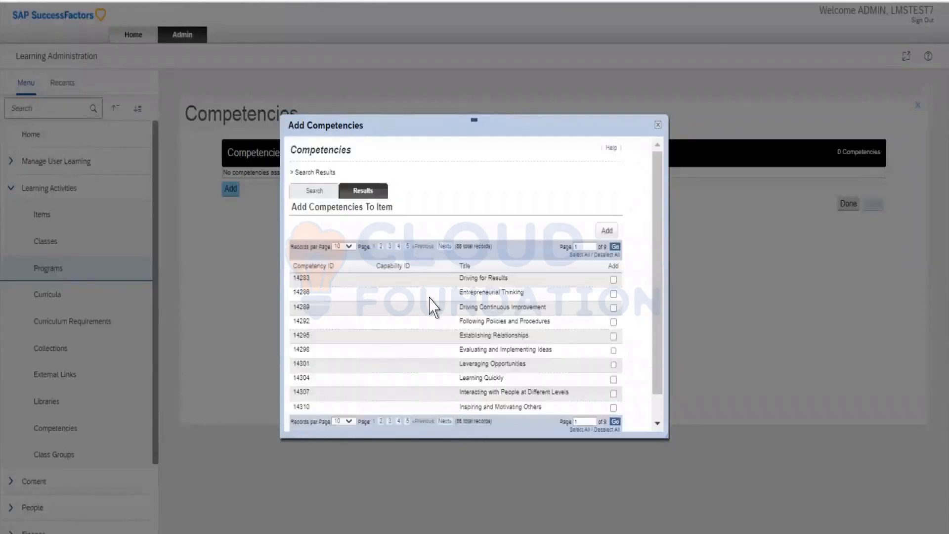
{"action": "left_click", "coordinate": [613, 293]}
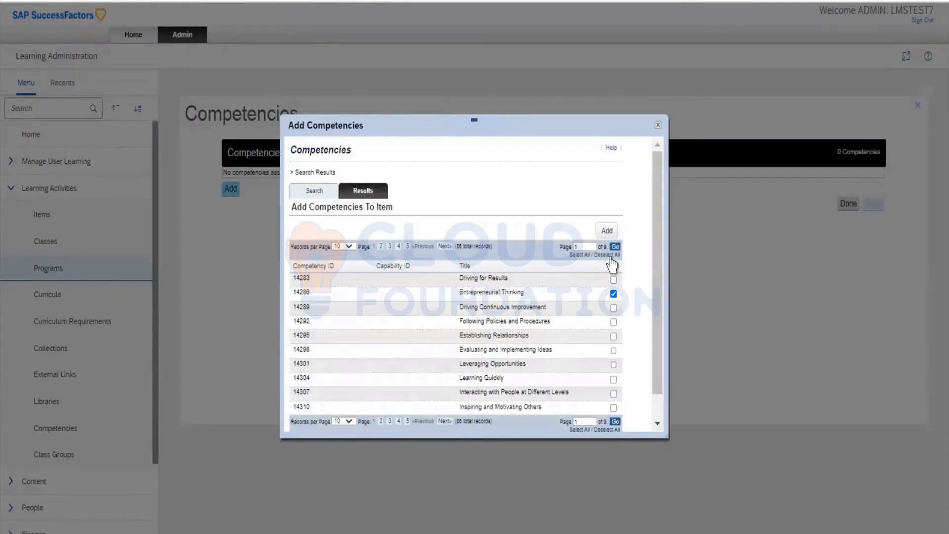
{"action": "left_click", "coordinate": [606, 230]}
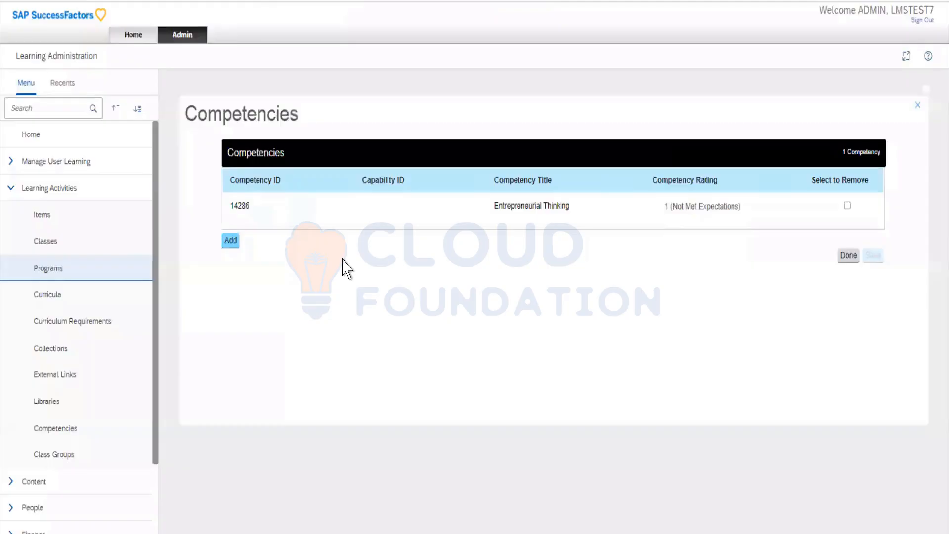
{"action": "left_click", "coordinate": [848, 256]}
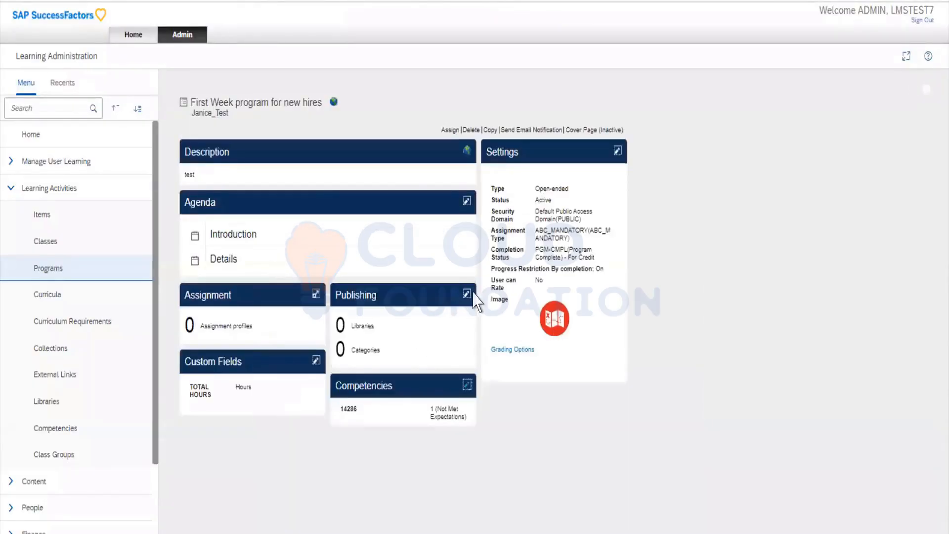
- Add the library AR_LIBRARY1 to the program's publishing settings
{"action": "left_click", "coordinate": [466, 294]}
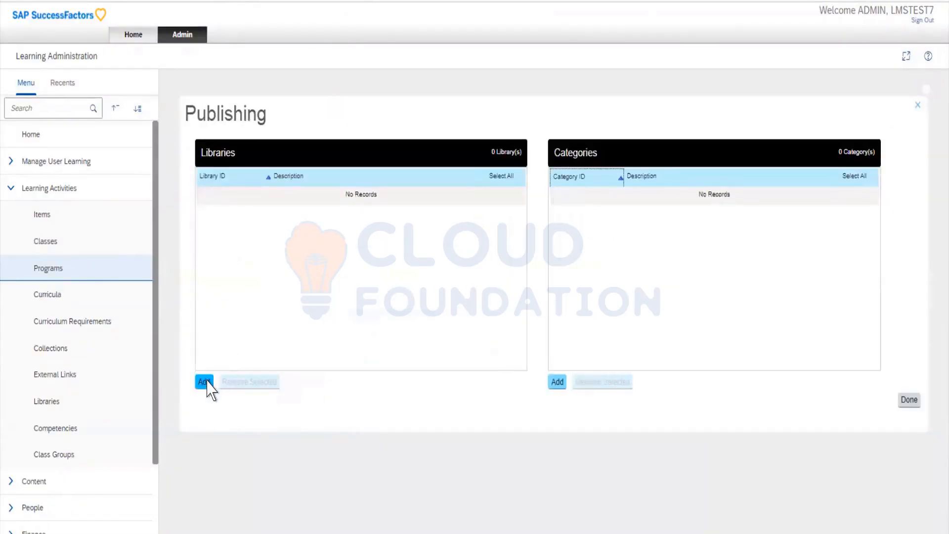
{"action": "left_click", "coordinate": [205, 383]}
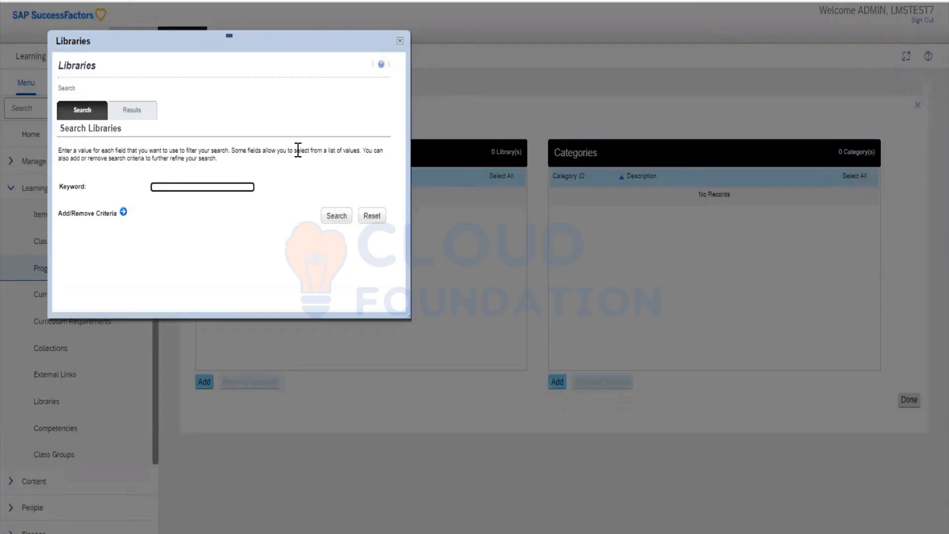
{"action": "left_click", "coordinate": [336, 216]}
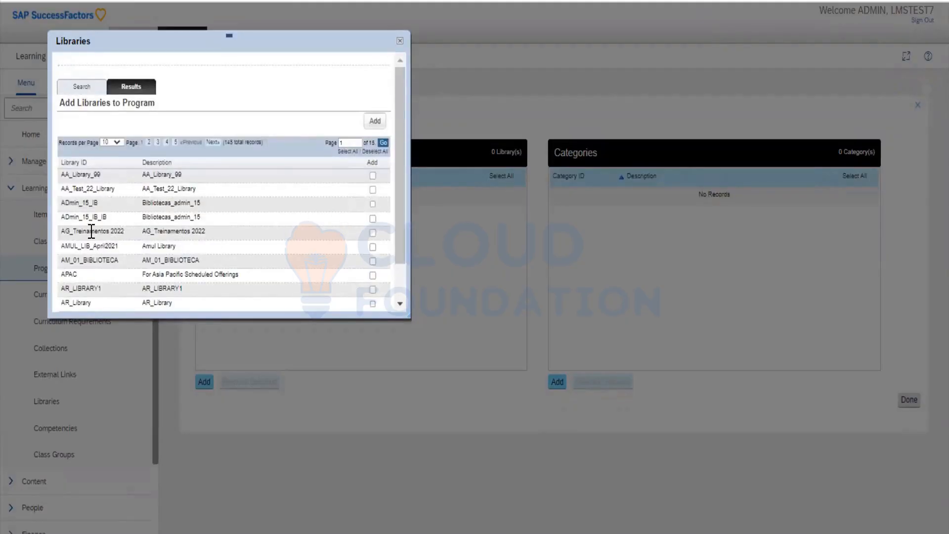
{"action": "left_click_drag", "start_coordinate": [89, 231], "coordinate": [114, 263]}
{"action": "scroll", "coordinate": [155, 257], "scroll_direction": "down", "scroll_amount": 2}
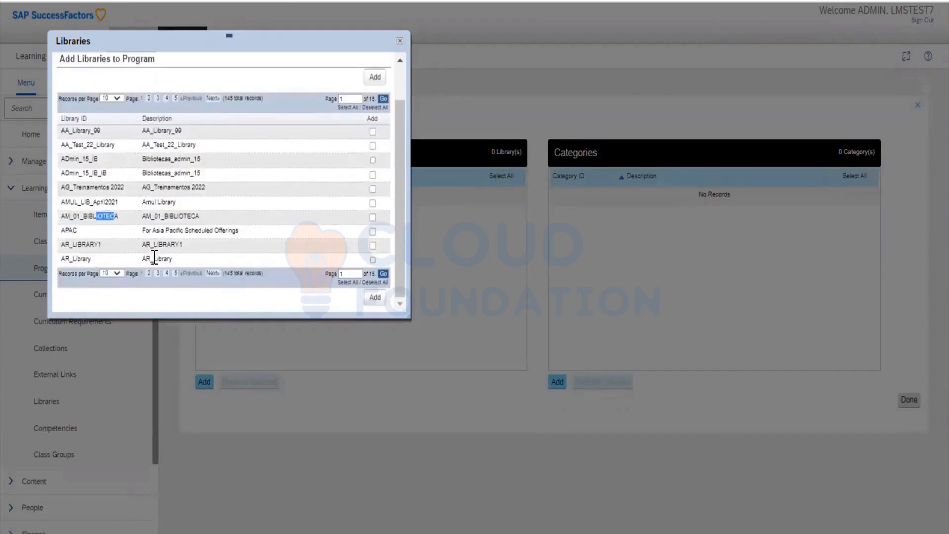
{"action": "left_click", "coordinate": [372, 246]}
{"action": "left_click", "coordinate": [375, 298]}
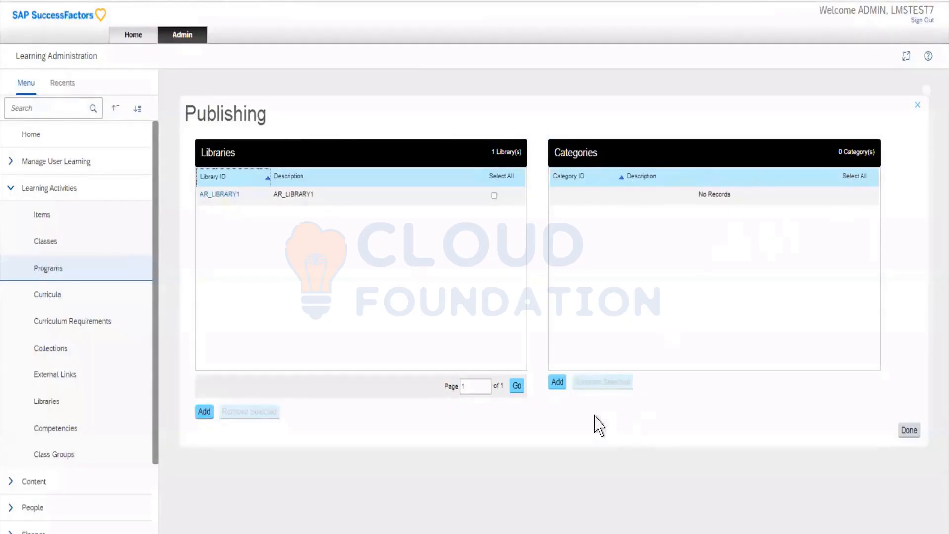
- Add the category ACTPAY (Accounts Payable) to the program's publishing settings and return to the program overview
{"action": "left_click", "coordinate": [559, 383]}
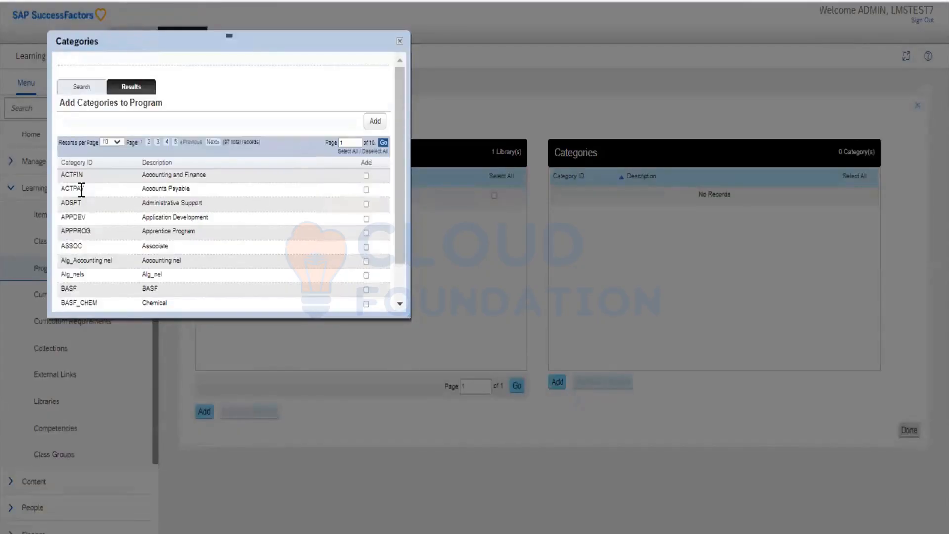
{"action": "left_click", "coordinate": [366, 190]}
{"action": "left_click", "coordinate": [375, 124]}
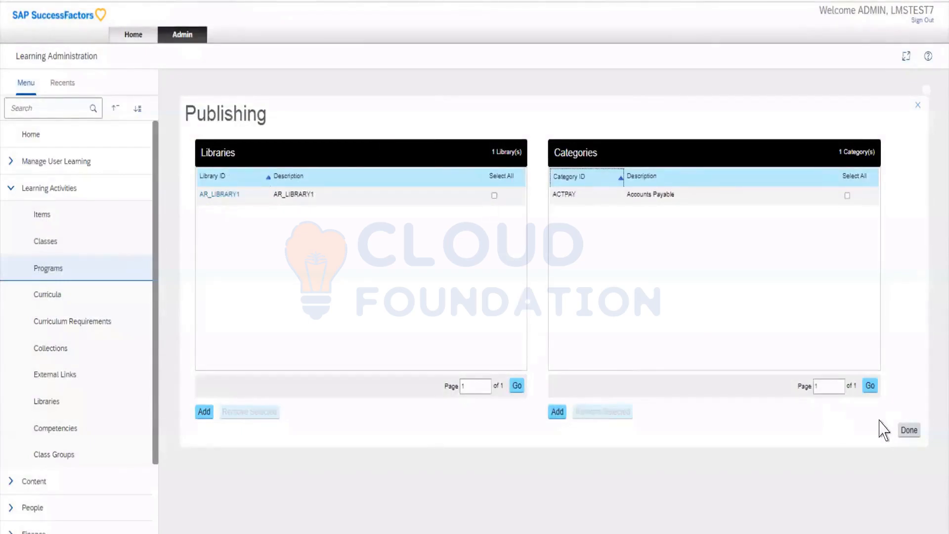
{"action": "left_click", "coordinate": [909, 431]}
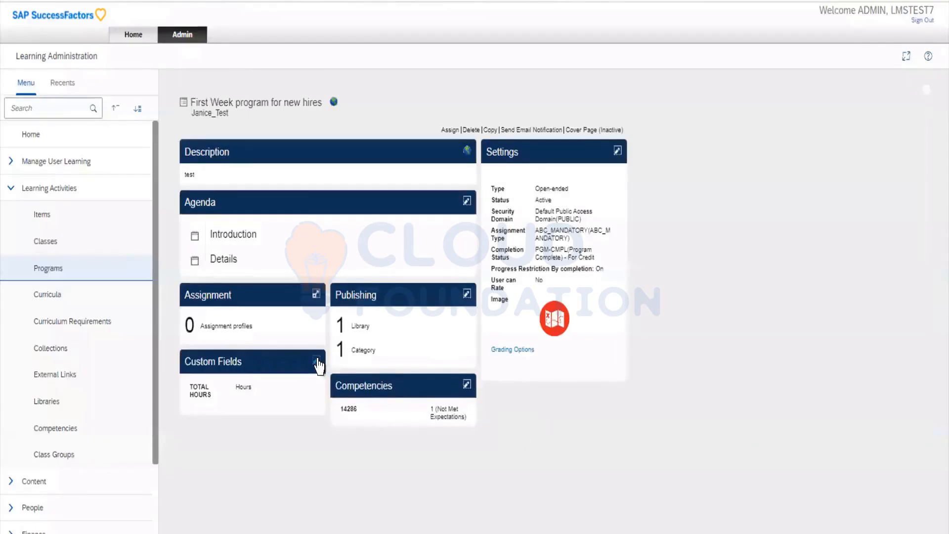
- View the program's custom fields and return to the program overview without changing them
{"action": "left_click", "coordinate": [317, 363]}
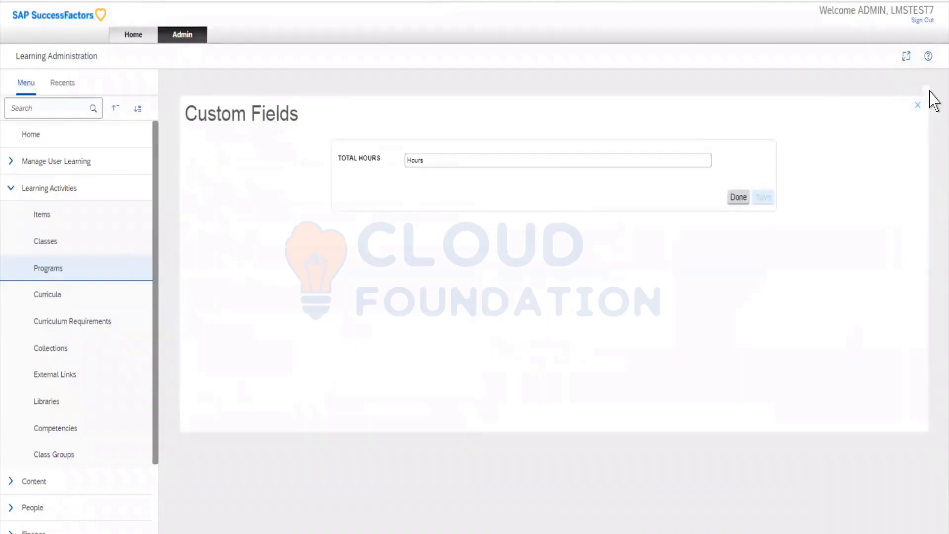
{"action": "left_click", "coordinate": [917, 105]}
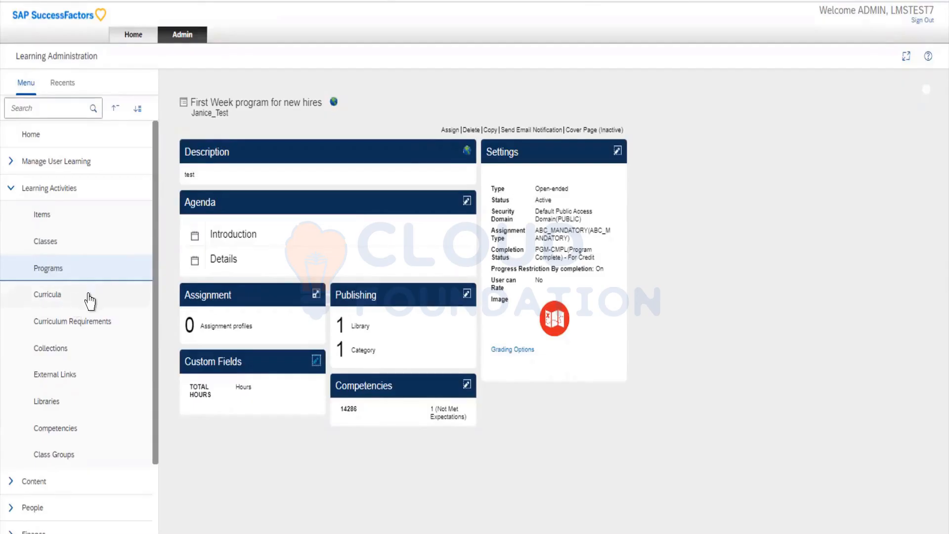
- Search all active external links and open "11 Lessons on People and Time Management from Sun Tzu" for editing
{"action": "left_click", "coordinate": [73, 377]}
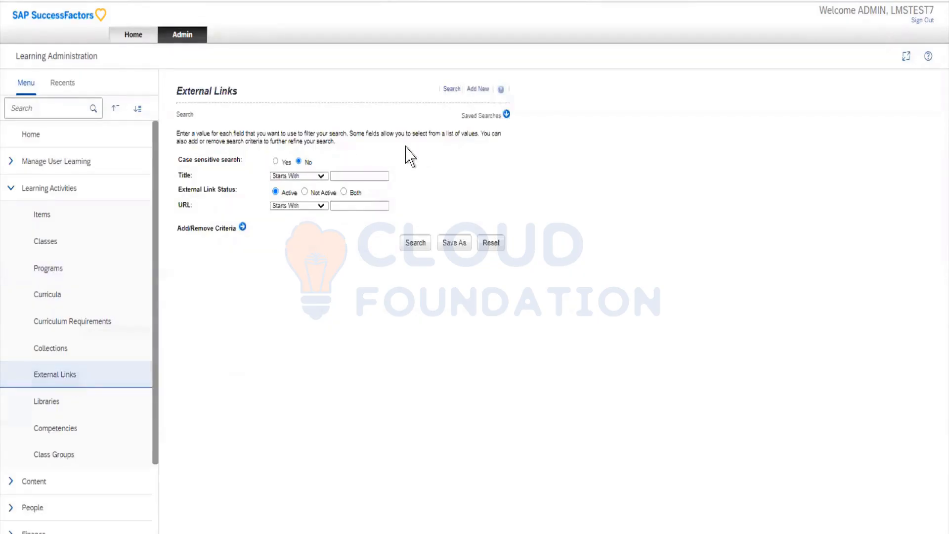
{"action": "left_click", "coordinate": [415, 243]}
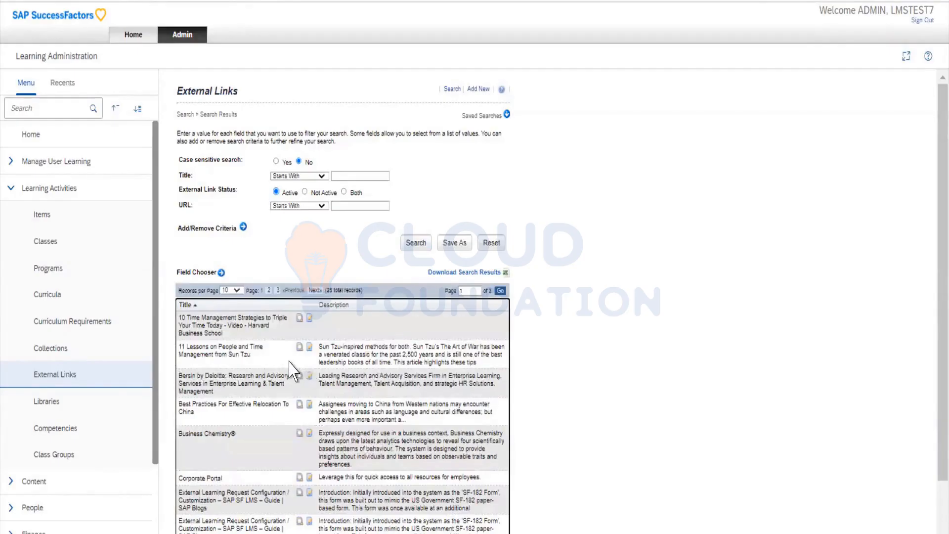
{"action": "left_click", "coordinate": [310, 350]}
{"action": "left_click_drag", "start_coordinate": [252, 354], "coordinate": [188, 350]}
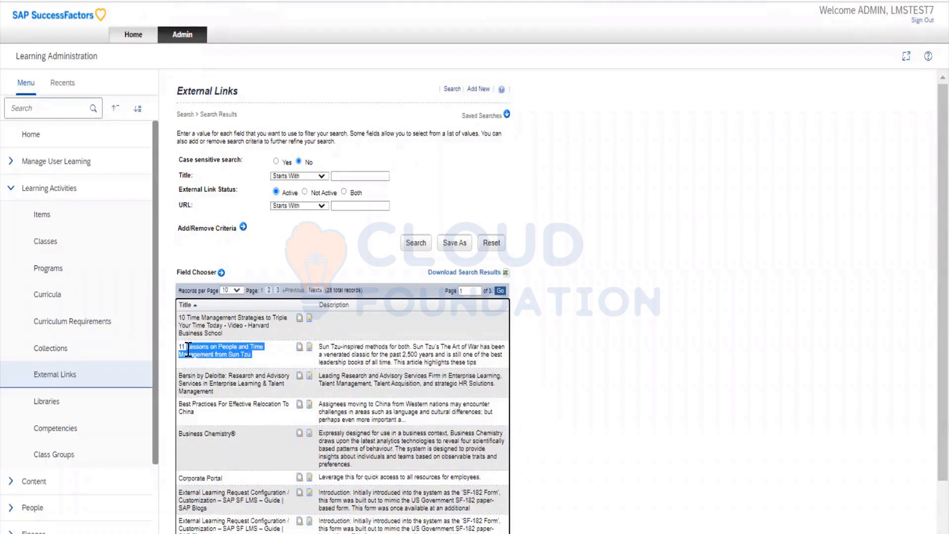
{"action": "left_click", "coordinate": [195, 351]}
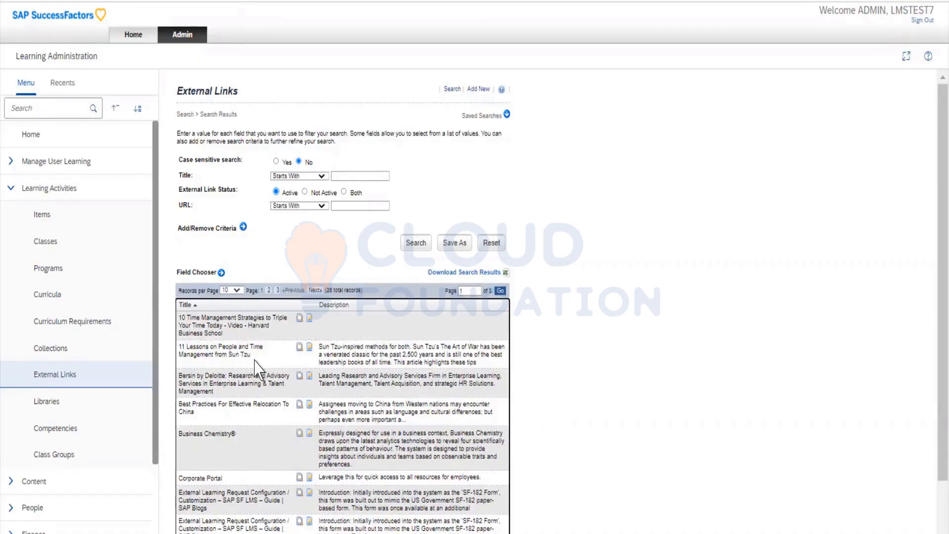
{"action": "left_click", "coordinate": [309, 349]}
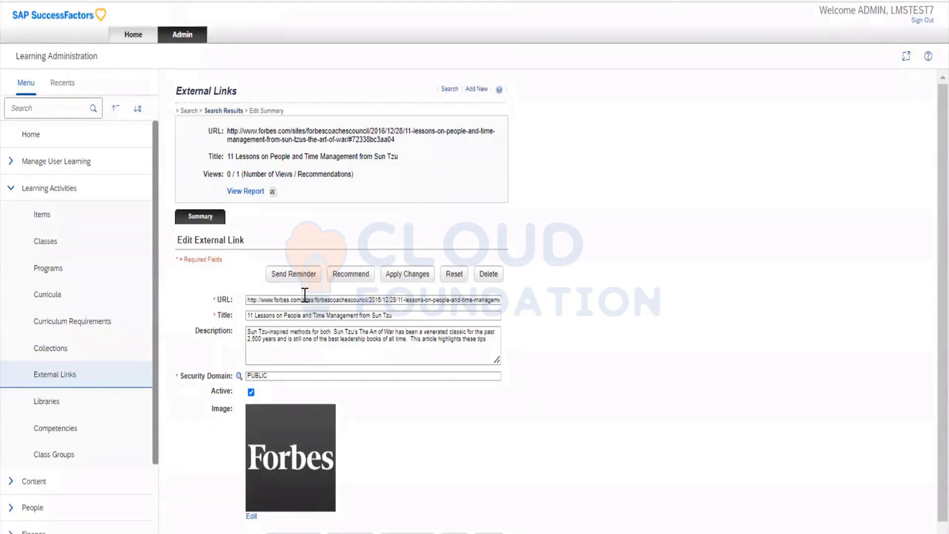
- Examine the external link's URL, title, description, security domain and image without changing them
{"action": "left_click", "coordinate": [275, 302]}
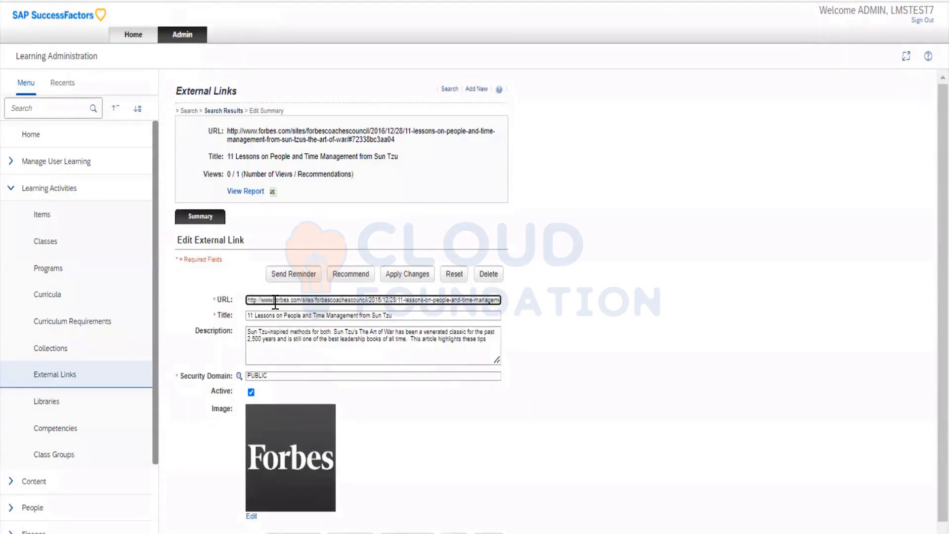
{"action": "left_click_drag", "start_coordinate": [275, 302], "coordinate": [305, 303]}
{"action": "scroll", "coordinate": [392, 443], "scroll_direction": "down", "scroll_amount": 1}
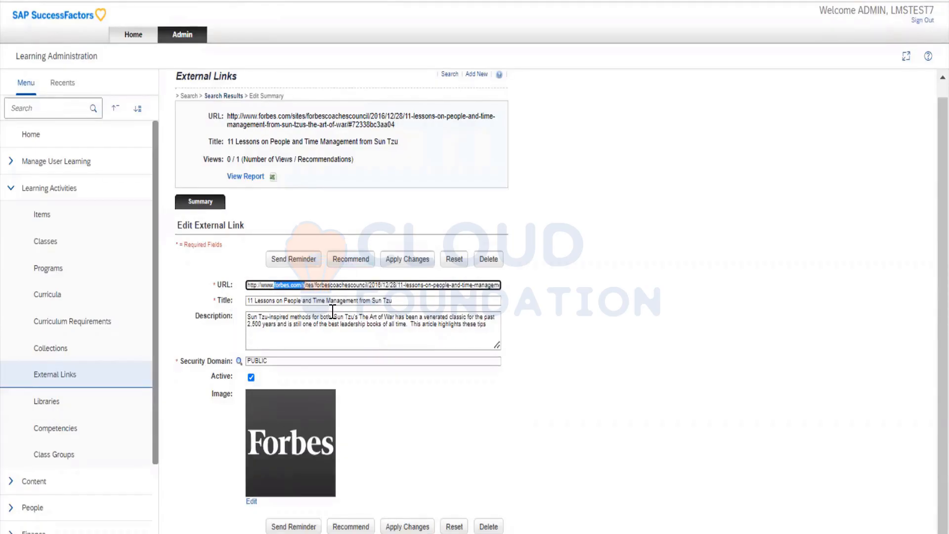
{"action": "scroll", "coordinate": [332, 310], "scroll_direction": "up", "scroll_amount": 1}
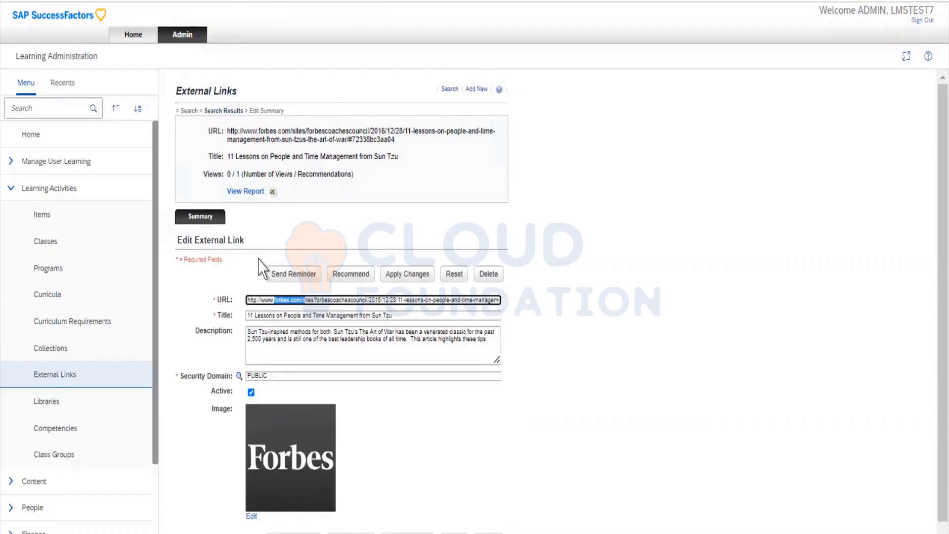
{"action": "scroll", "coordinate": [262, 269], "scroll_direction": "down", "scroll_amount": 1}
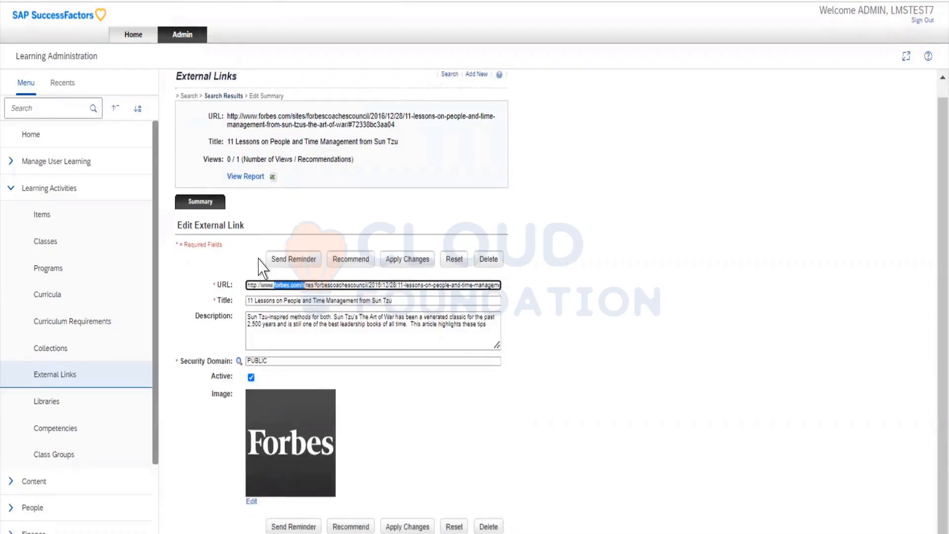
- Start a Recommend and Notify recommendation for the external link and add one user from the user search as recipient
{"action": "left_click", "coordinate": [349, 526]}
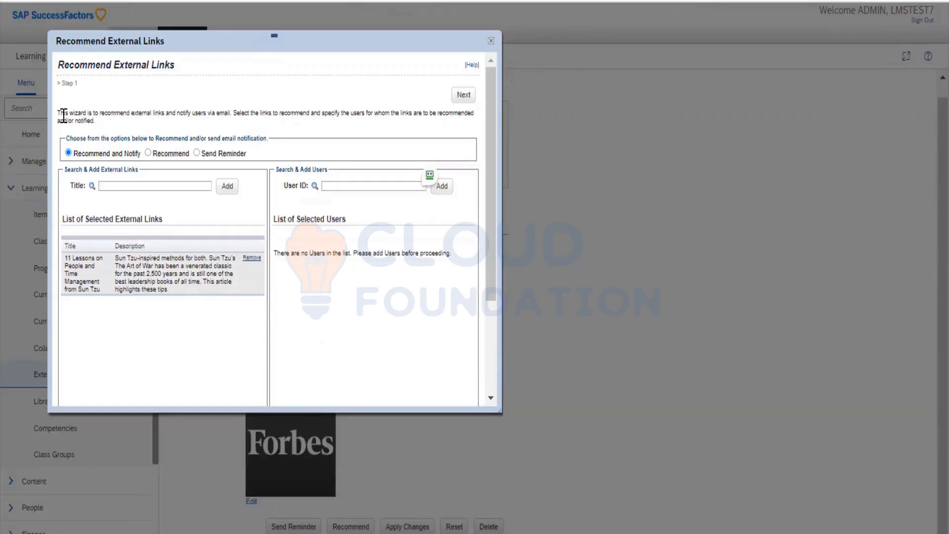
{"action": "left_click_drag", "start_coordinate": [64, 115], "coordinate": [233, 114]}
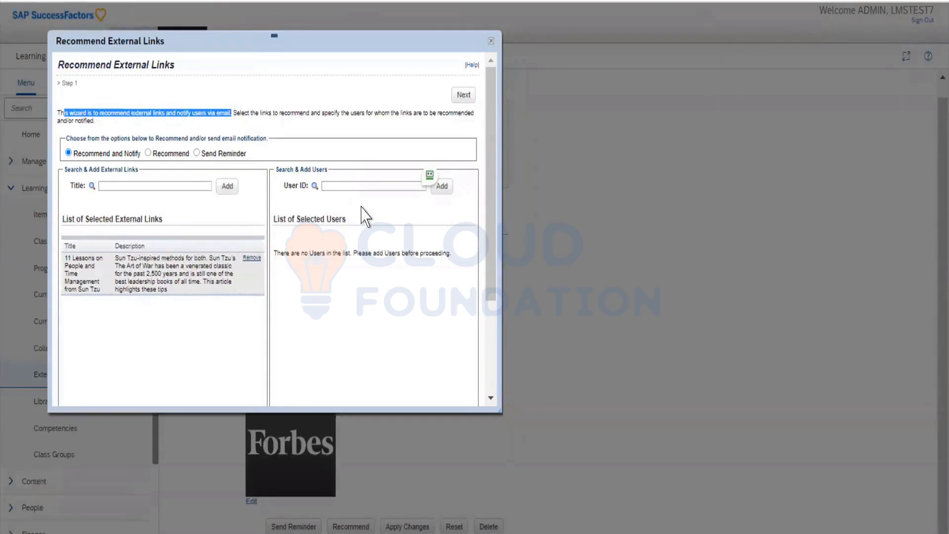
{"action": "left_click", "coordinate": [447, 187]}
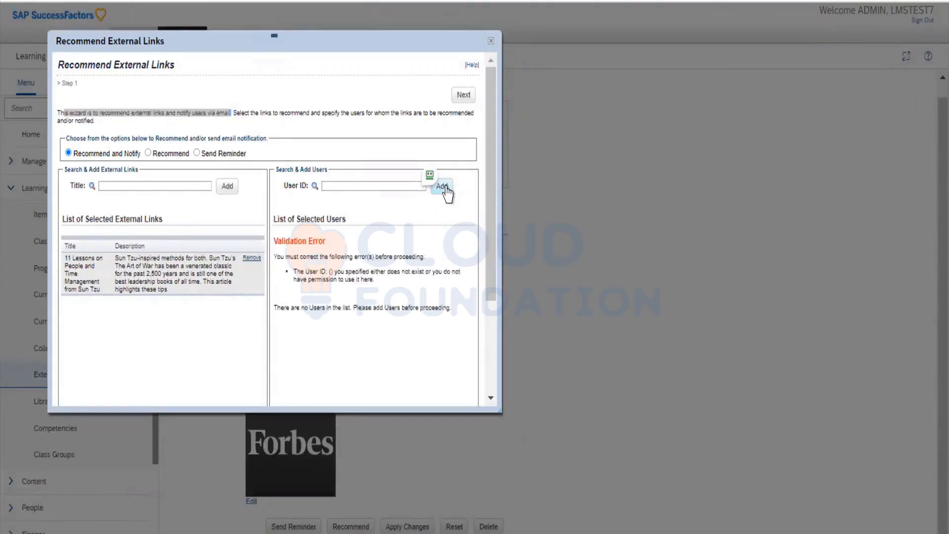
{"action": "left_click", "coordinate": [371, 187]}
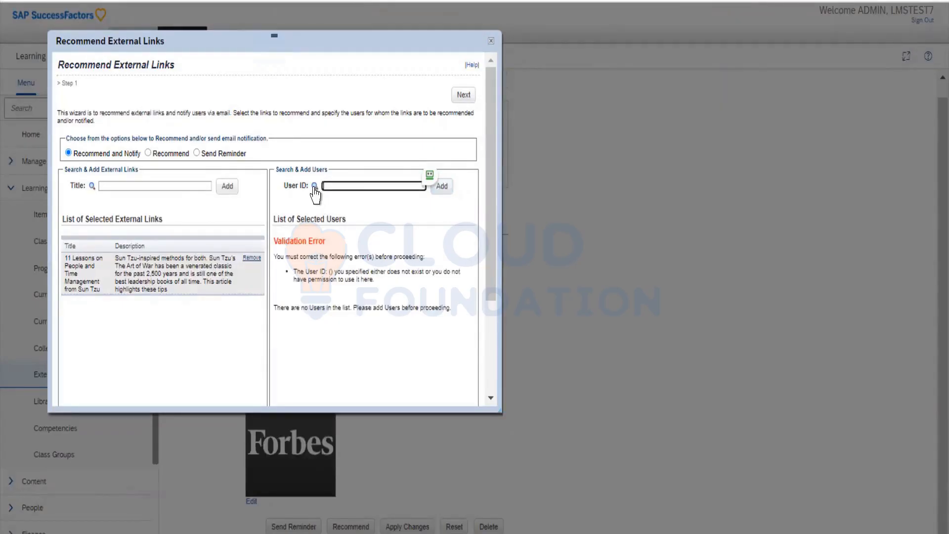
{"action": "left_click", "coordinate": [314, 186]}
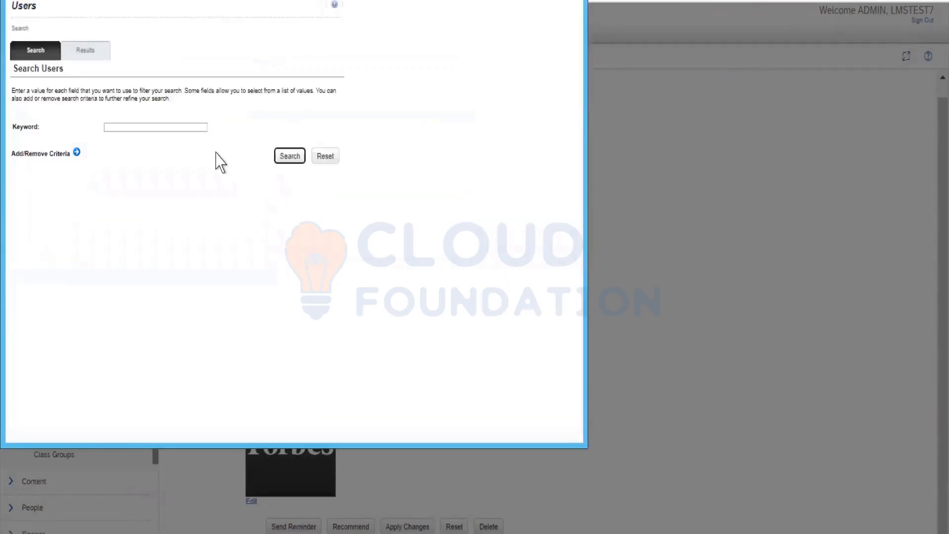
{"action": "left_click", "coordinate": [286, 156]}
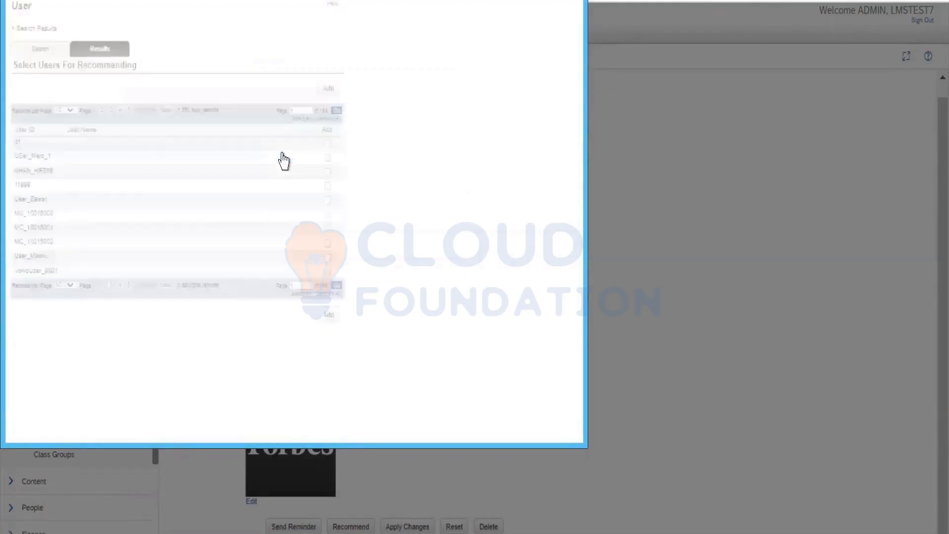
{"action": "left_click", "coordinate": [327, 200]}
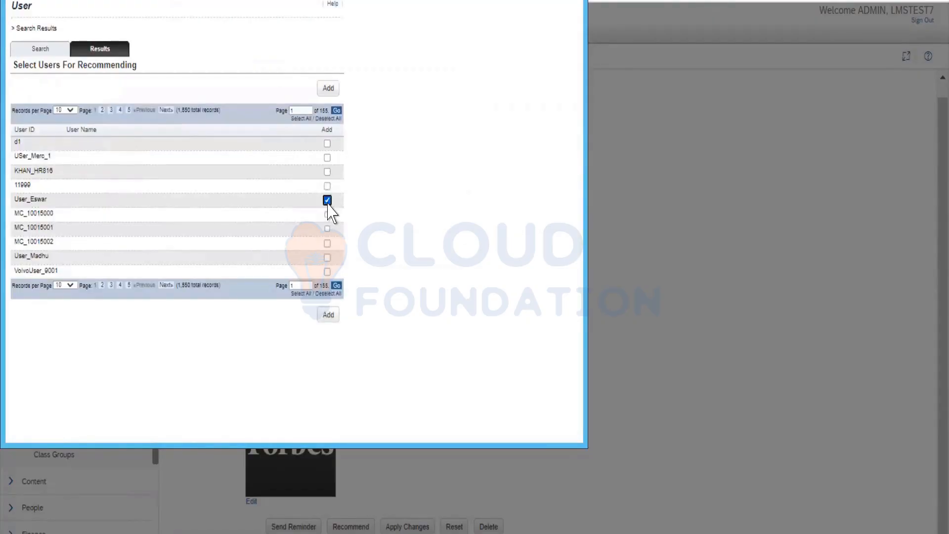
{"action": "left_click", "coordinate": [334, 93]}
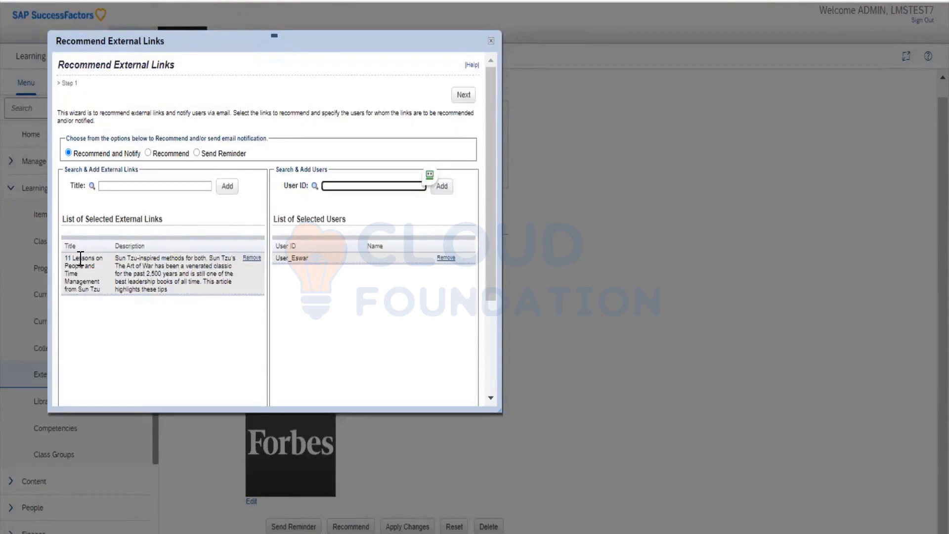
- Try to schedule the recommendation as an immediate background job without a contact email, and close the recommendation wizard
{"action": "scroll", "coordinate": [289, 252], "scroll_direction": "down", "scroll_amount": 3}
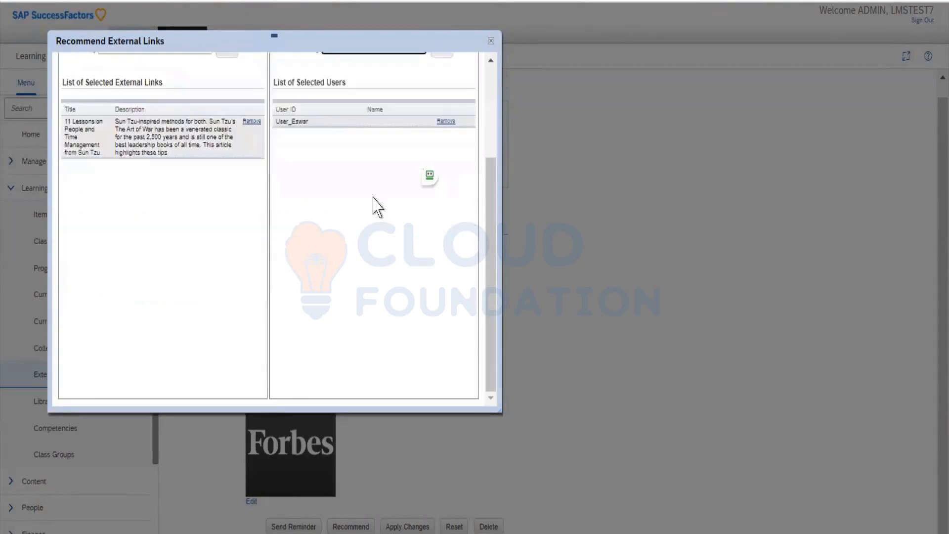
{"action": "scroll", "coordinate": [402, 203], "scroll_direction": "up", "scroll_amount": 3}
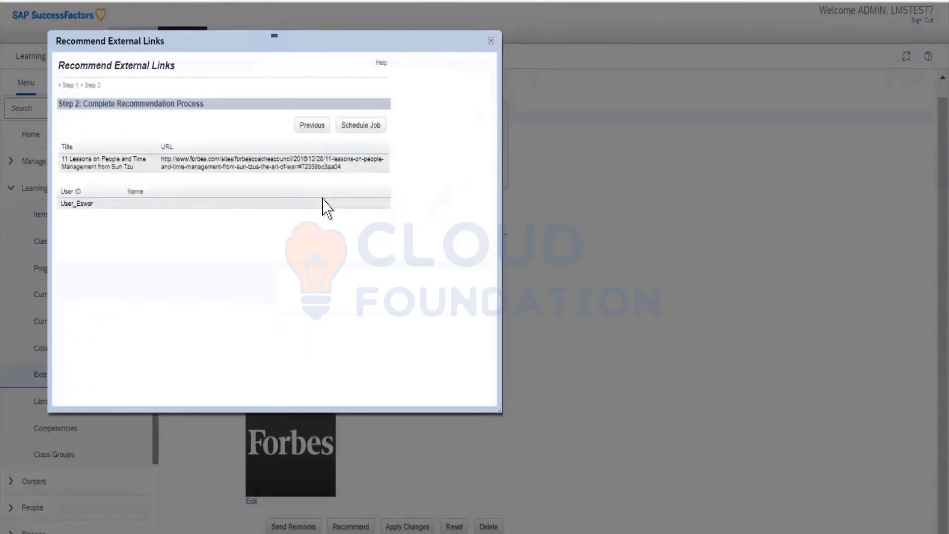
{"action": "left_click", "coordinate": [367, 127]}
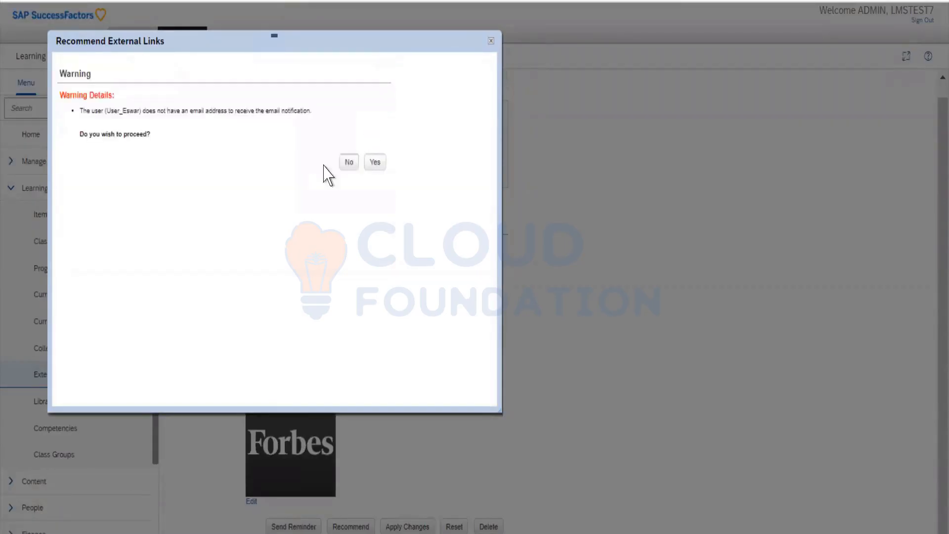
{"action": "left_click_drag", "start_coordinate": [90, 110], "coordinate": [183, 126]}
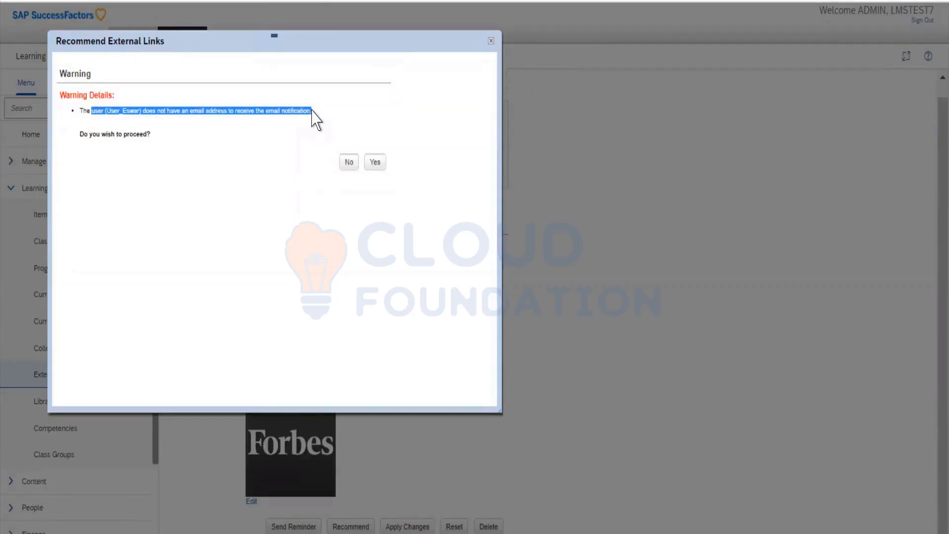
{"action": "left_click", "coordinate": [375, 162]}
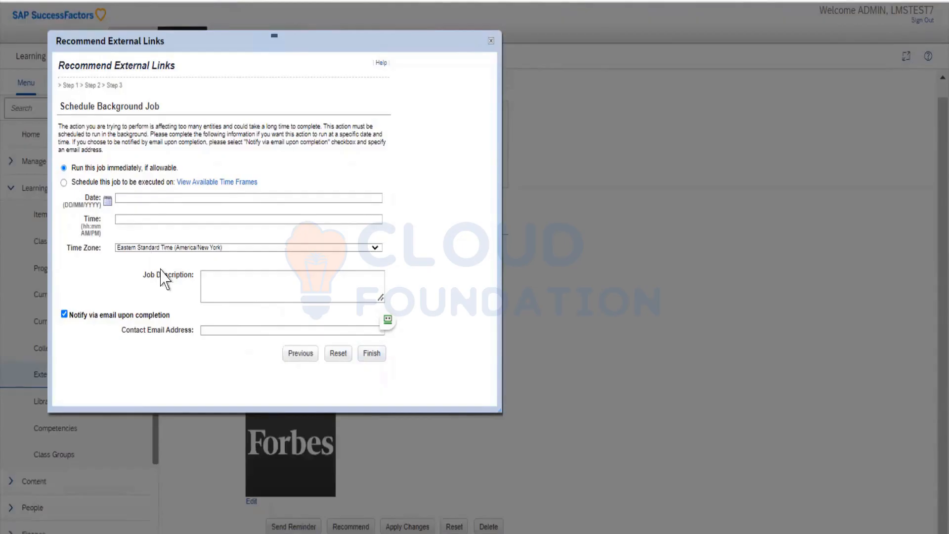
{"action": "left_click", "coordinate": [213, 330]}
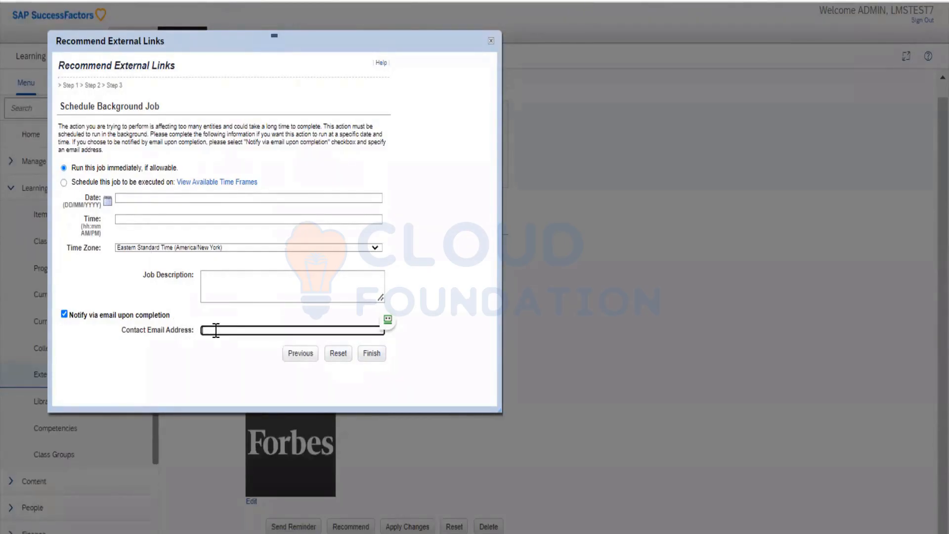
{"action": "left_click", "coordinate": [379, 359]}
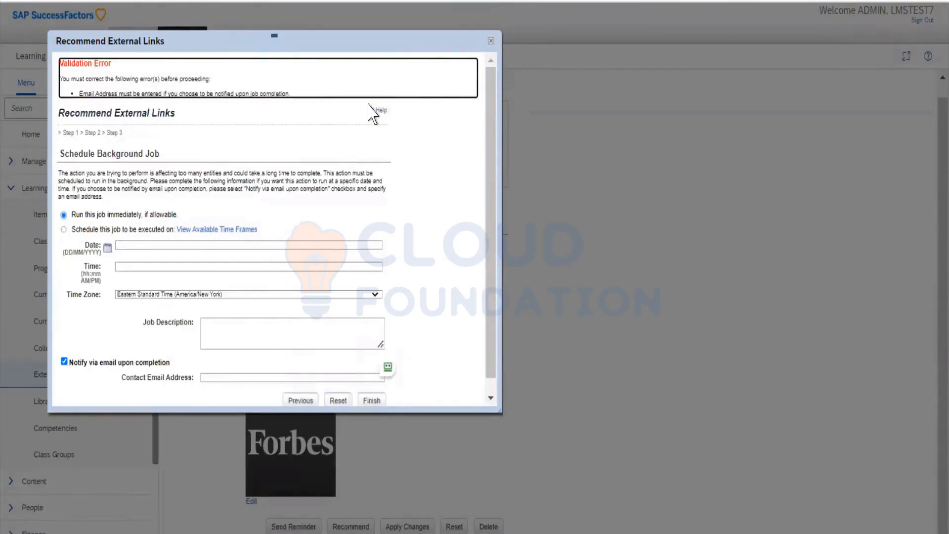
{"action": "left_click", "coordinate": [490, 42]}
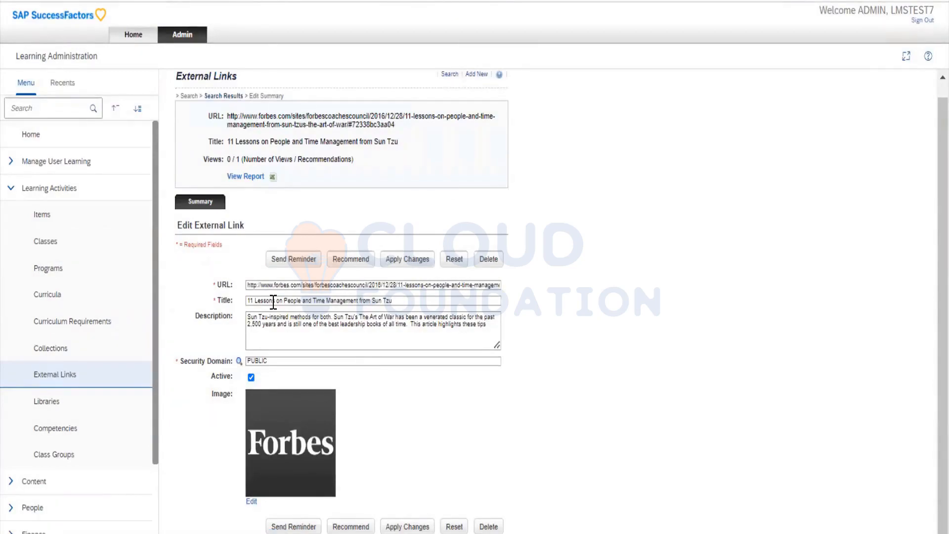
- Search all active libraries, open AG_Treinamentos 2022 and review its general details and access settings
{"action": "left_click", "coordinate": [52, 413]}
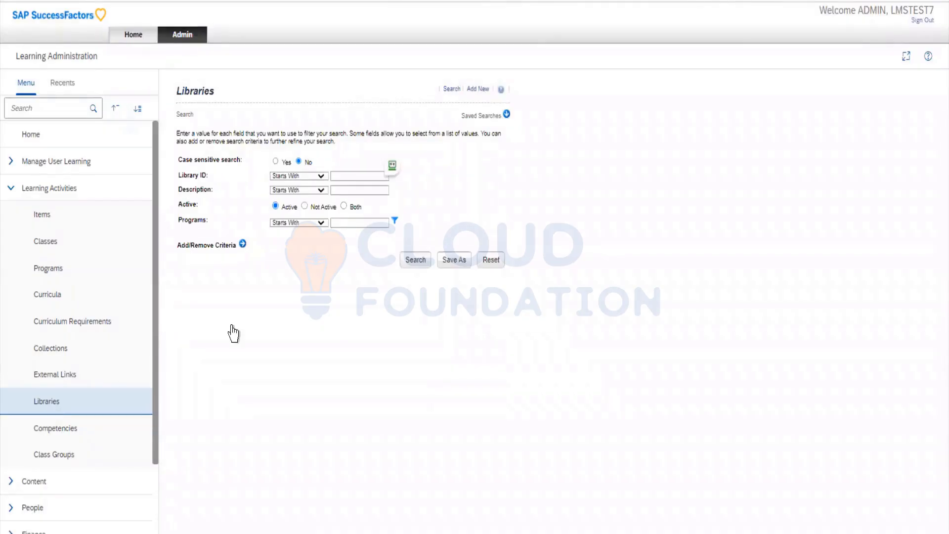
{"action": "left_click", "coordinate": [413, 260]}
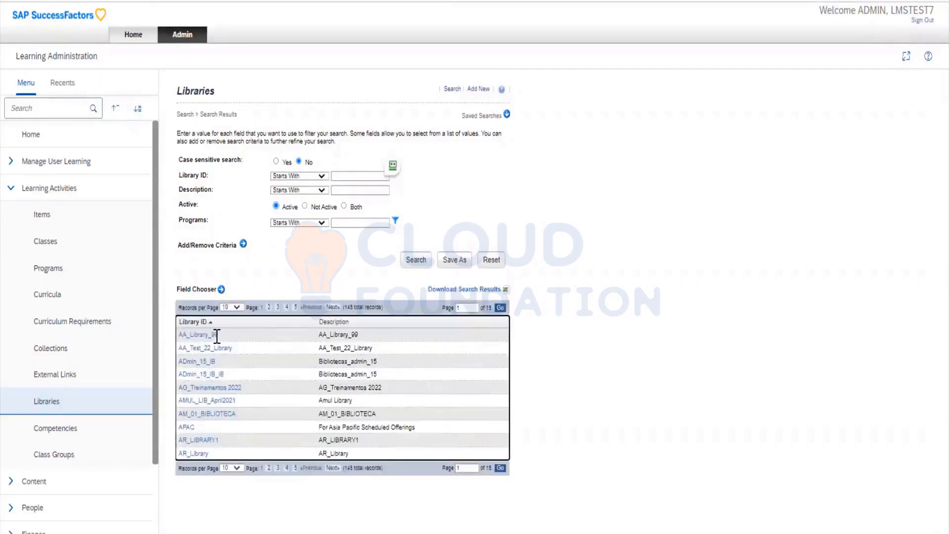
{"action": "left_click", "coordinate": [212, 388]}
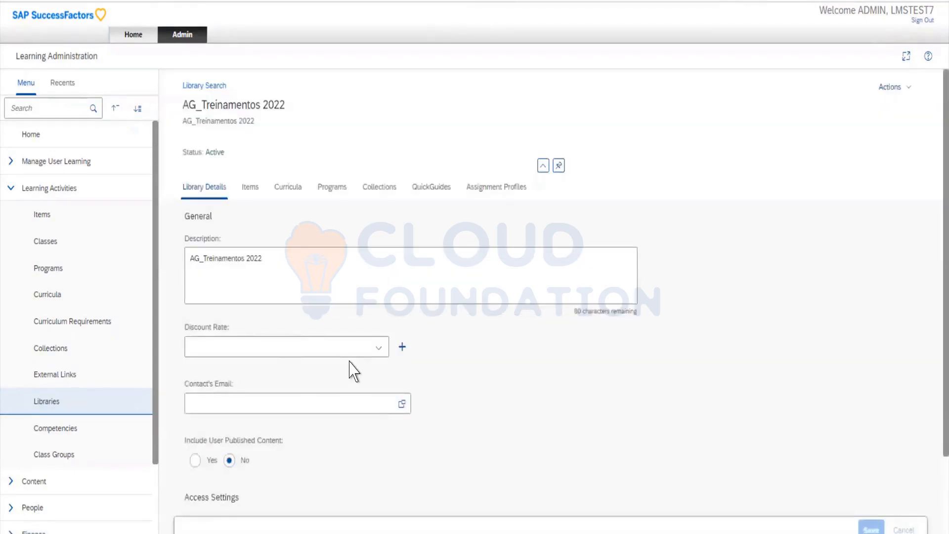
{"action": "scroll", "coordinate": [353, 351], "scroll_direction": "down", "scroll_amount": 3}
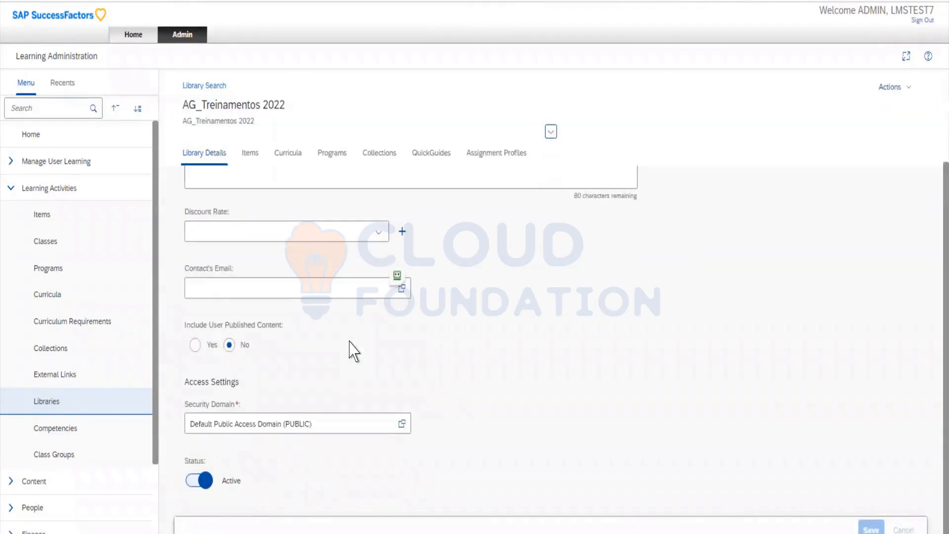
{"action": "scroll", "coordinate": [353, 351], "scroll_direction": "up", "scroll_amount": 3}
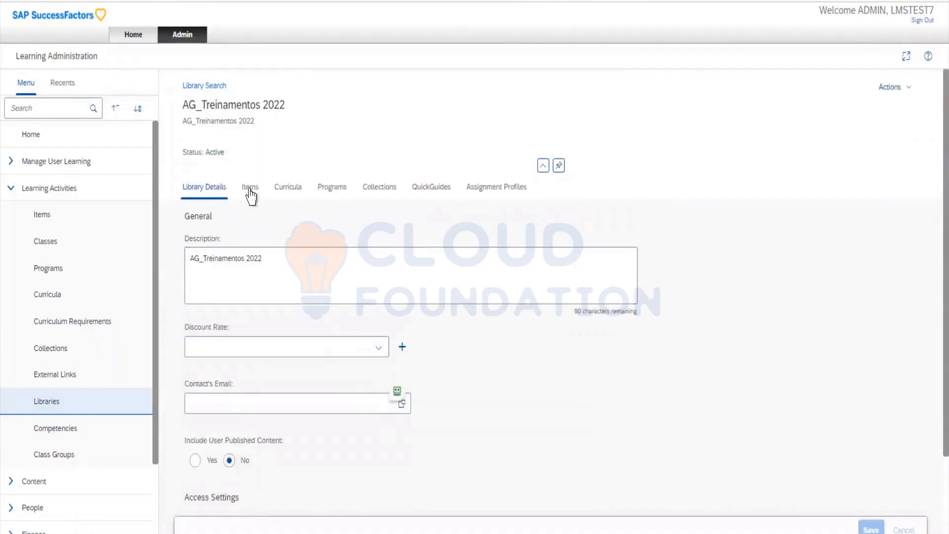
- List the items in the AG_Treinamentos 2022 library, and look over the learner home page in a duplicate browser tab
{"action": "left_click", "coordinate": [250, 190]}
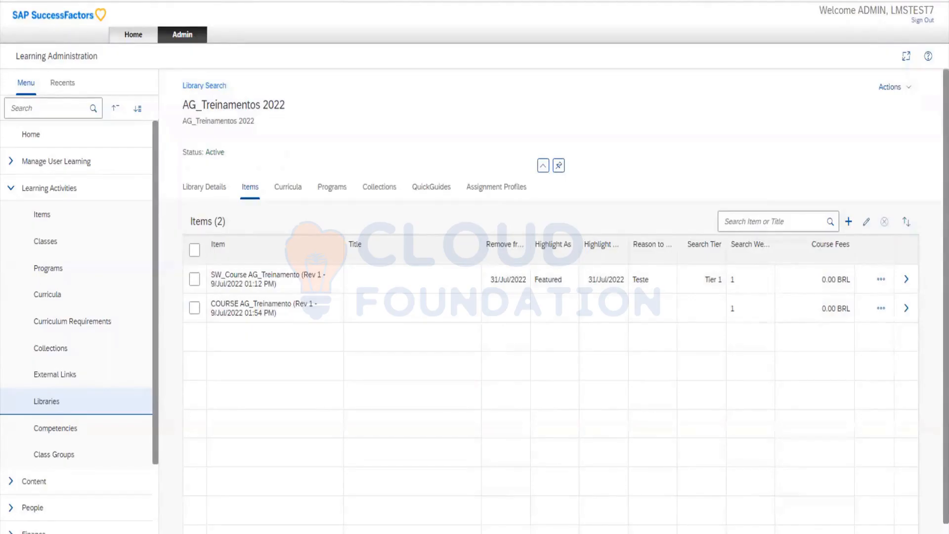
{"action": "right_click", "coordinate": [193, 0]}
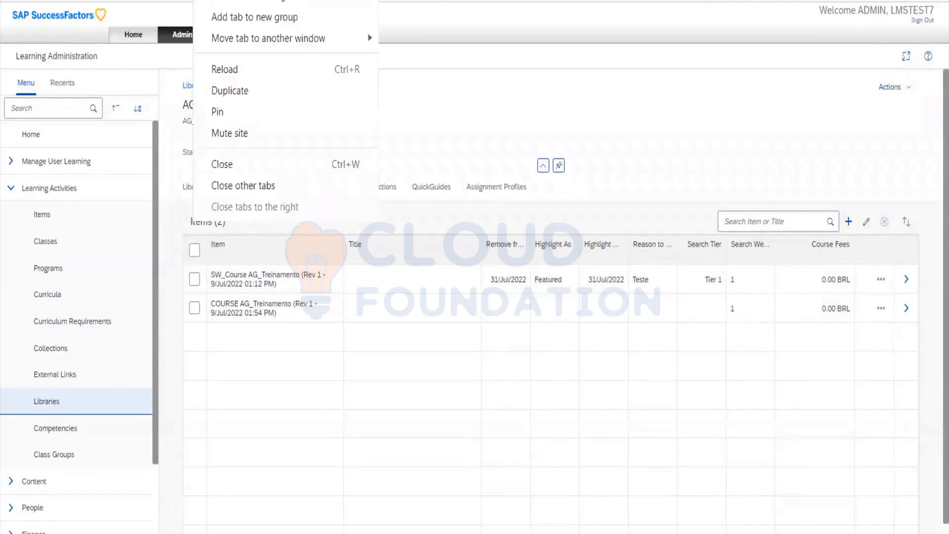
{"action": "left_click", "coordinate": [242, 93]}
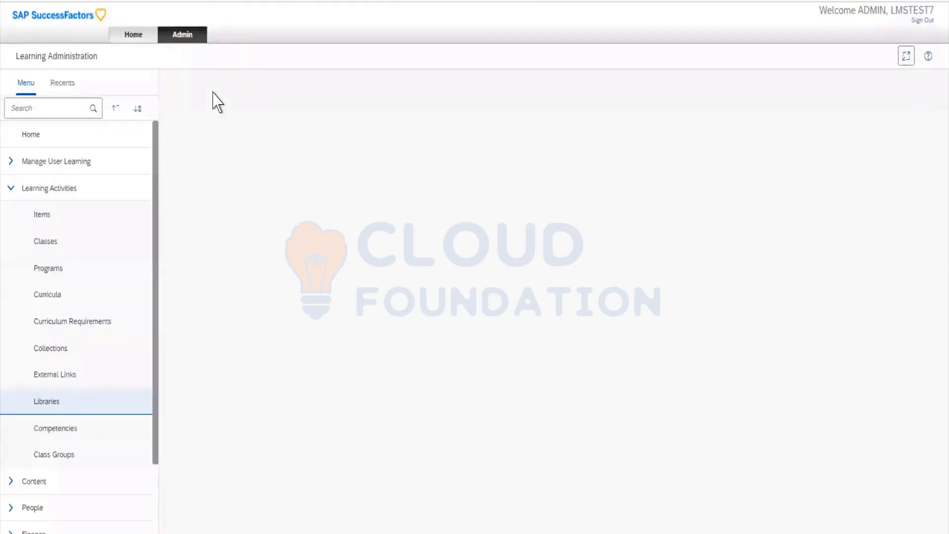
{"action": "left_click", "coordinate": [138, 38]}
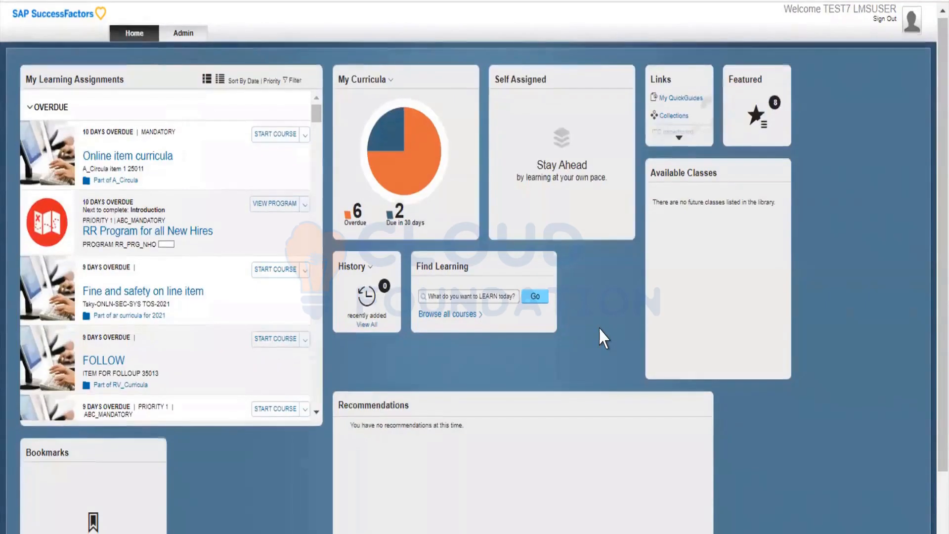
{"action": "scroll", "coordinate": [603, 339], "scroll_direction": "down", "scroll_amount": 2}
{"action": "scroll", "coordinate": [602, 338], "scroll_direction": "up", "scroll_amount": 2}
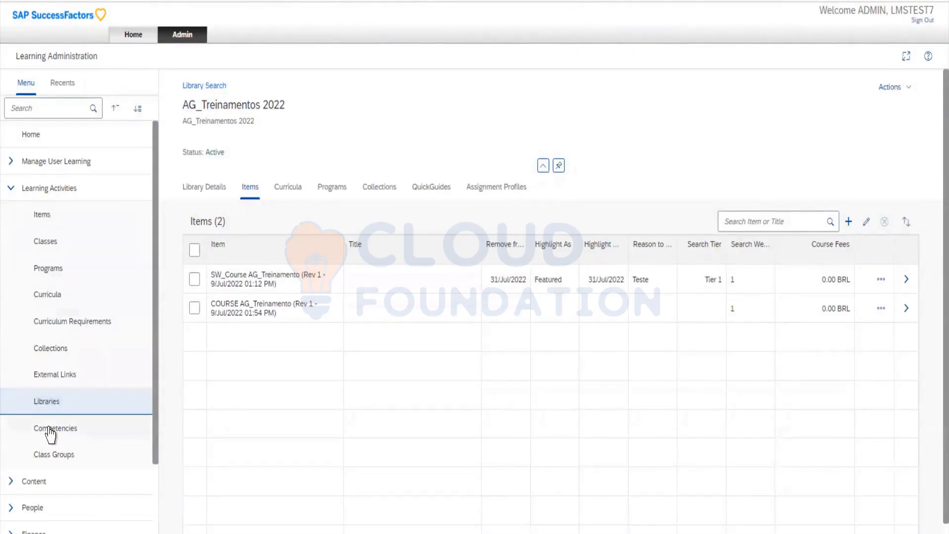
{"action": "scroll", "coordinate": [50, 433], "scroll_direction": "down", "scroll_amount": 2}
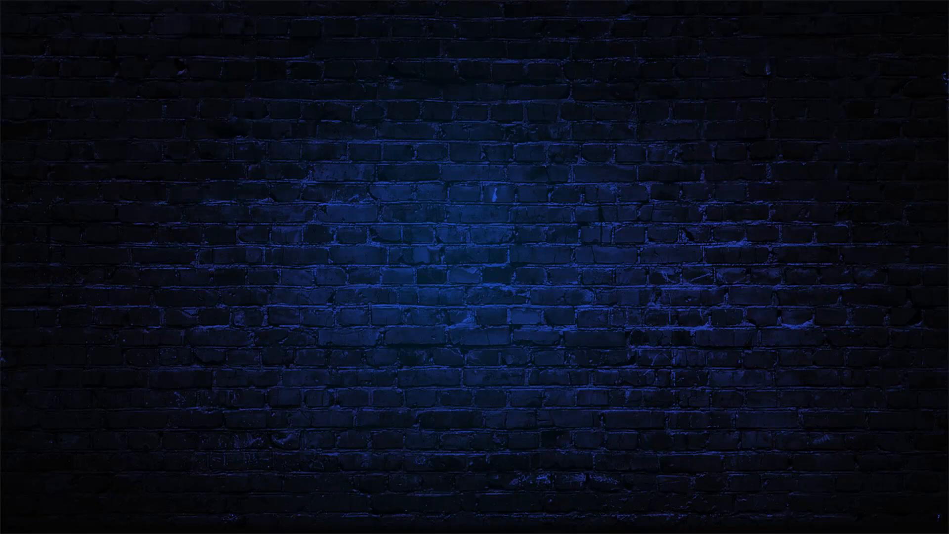